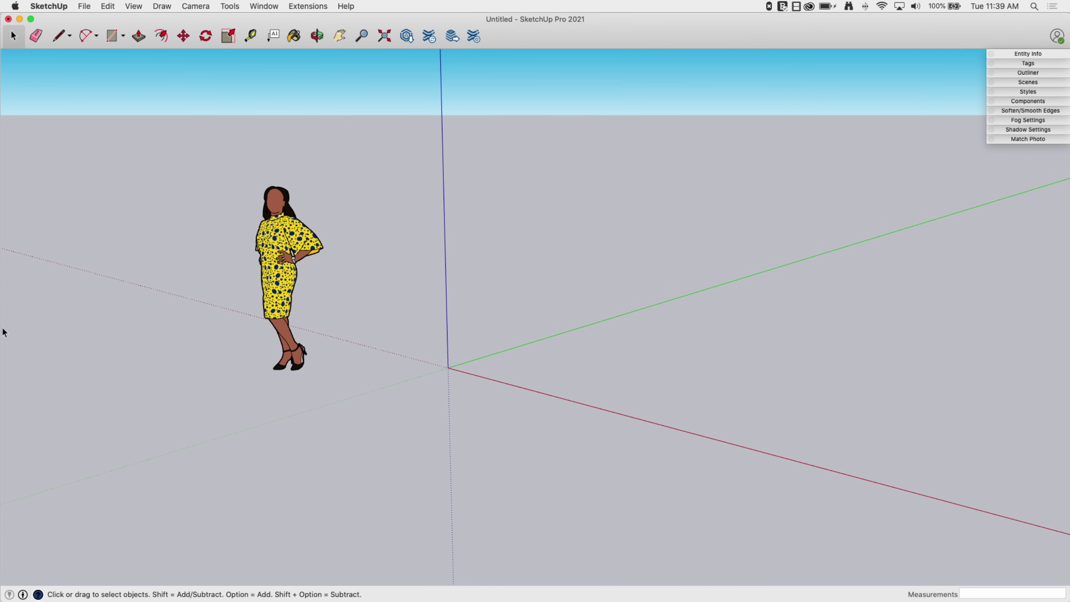
# - Draw a trial rectangle on the ground, then undo it
pyautogui.moveTo(378, 246); pyautogui.dragTo(346, 274, button='middle')
pyautogui.moveTo(72, 198); pyautogui.dragTo(120, 175, button='middle')
pyautogui.click(112, 41)
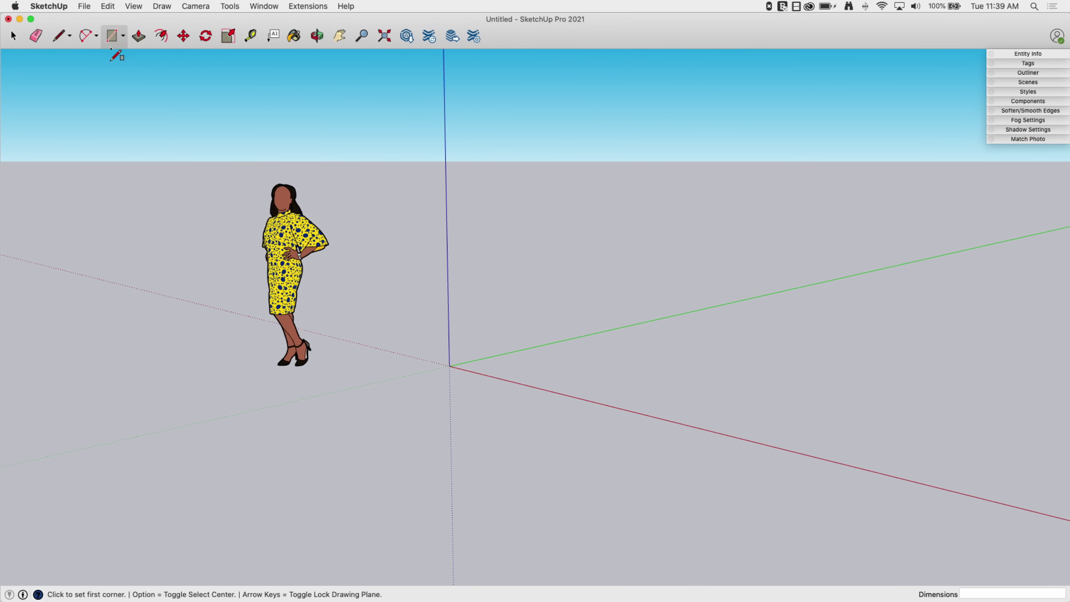
pyautogui.scroll(-2, 66, 214)
pyautogui.moveTo(317, 236); pyautogui.dragTo(310, 286, button='middle')
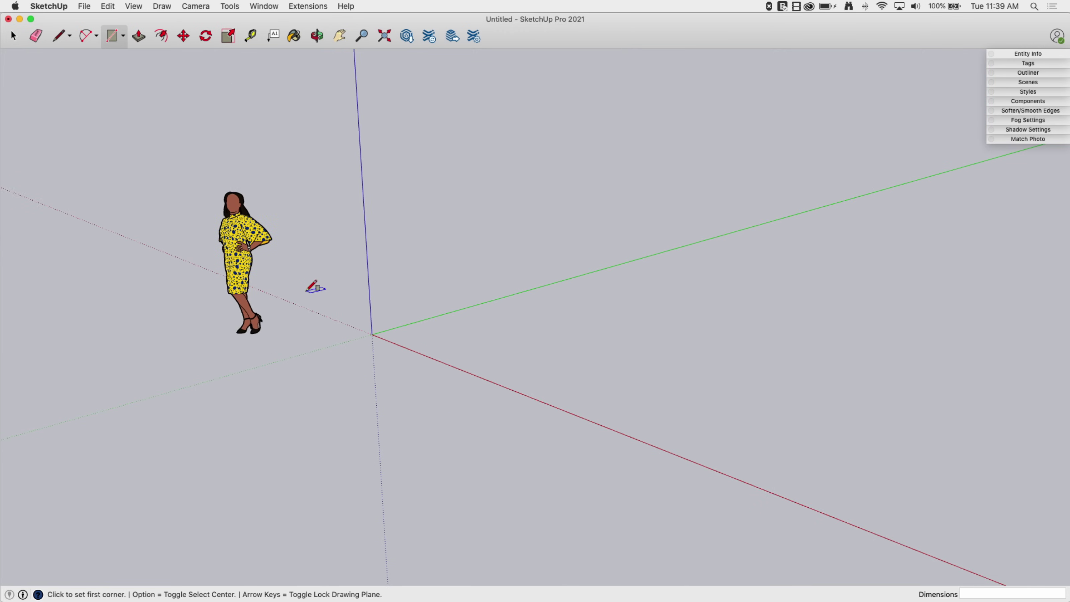
pyautogui.moveTo(497, 318); pyautogui.dragTo(571, 351, button='middle')
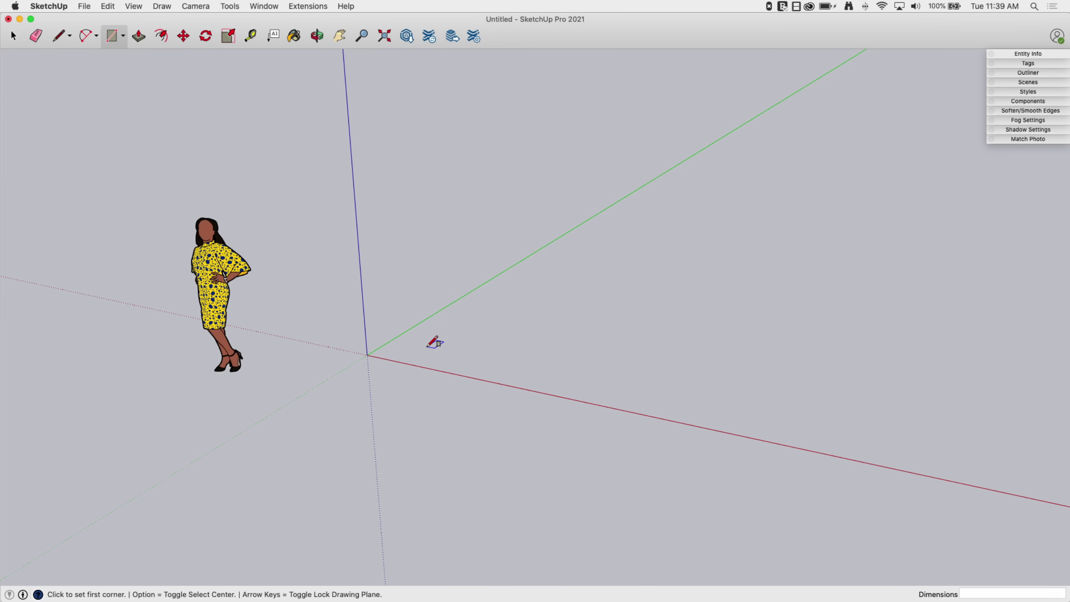
pyautogui.click(427, 346)
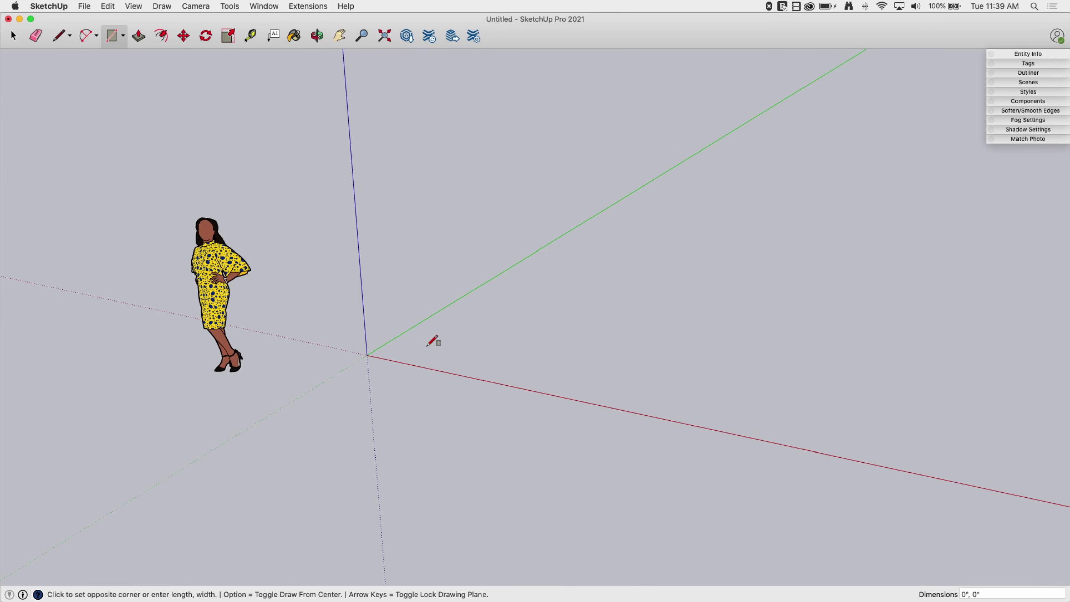
pyautogui.click(574, 314)
pyautogui.moveTo(573, 325); pyautogui.dragTo(570, 329, button='middle')
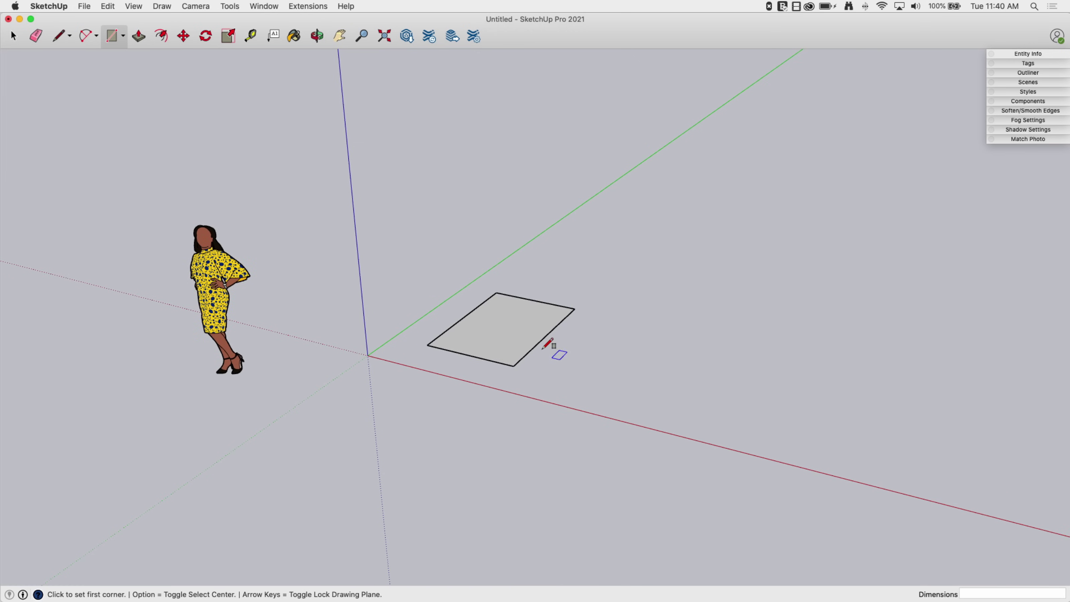
pyautogui.press('super+z')
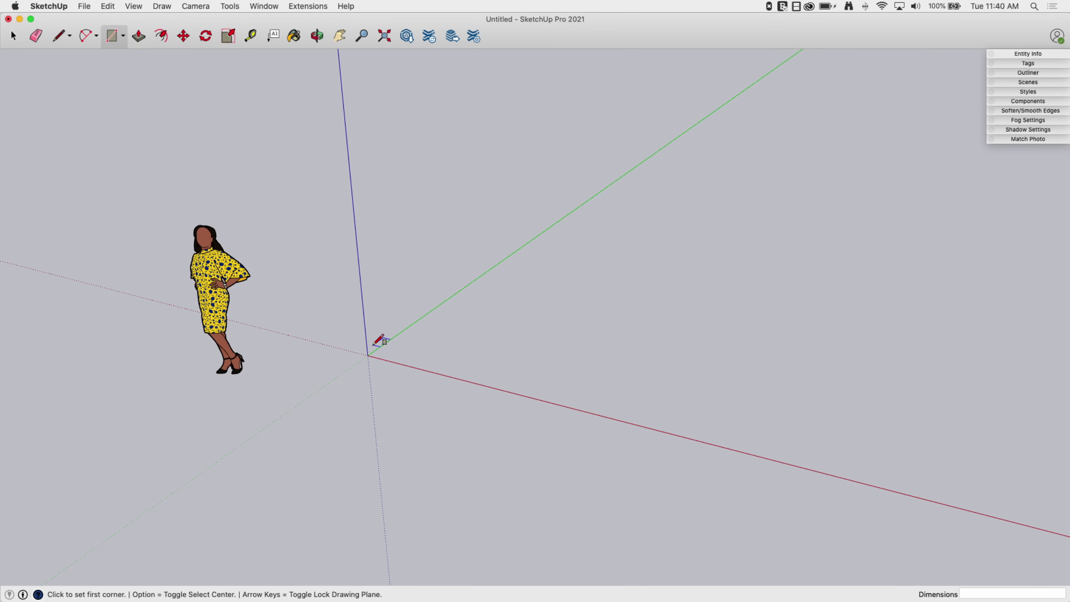
# - Switch the Rectangle tool to Select Center mode so rectangles draw from their centre
pyautogui.moveTo(430, 337); pyautogui.dragTo(408, 386, button='middle')
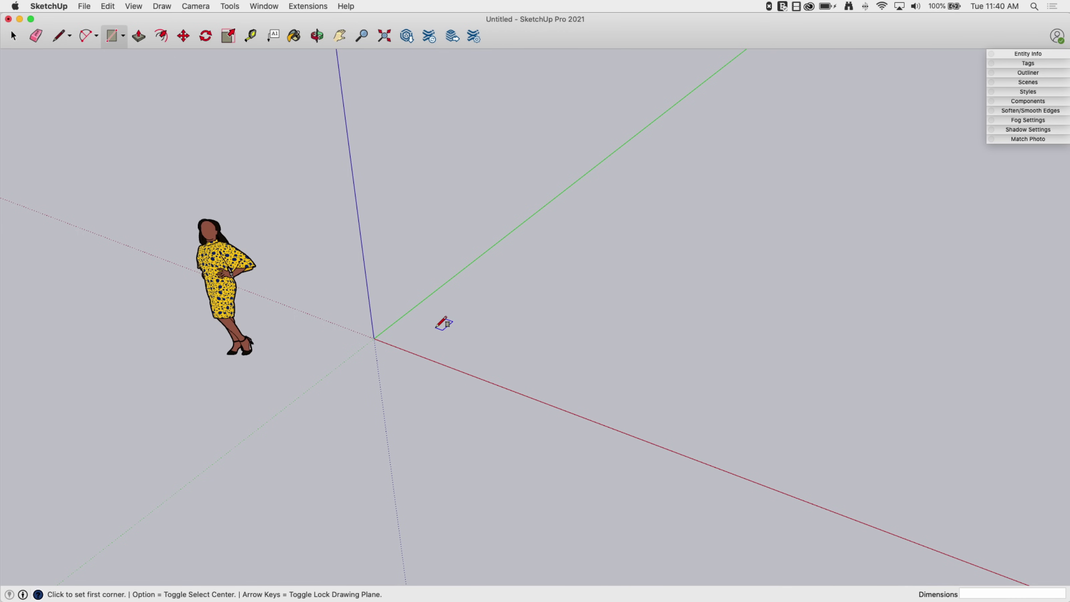
pyautogui.press('alt')
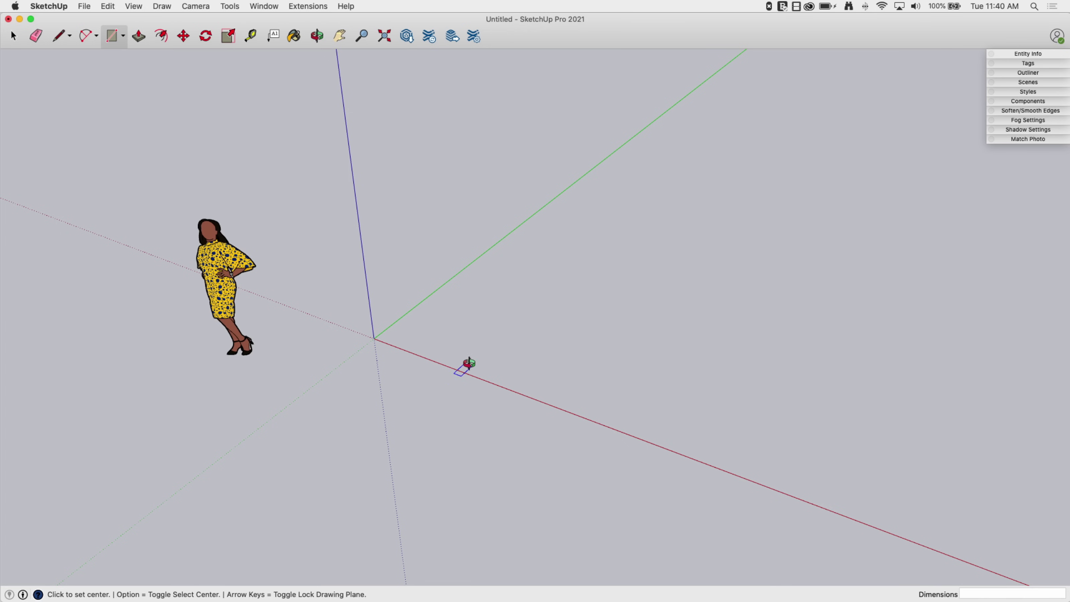
pyautogui.moveTo(468, 365); pyautogui.dragTo(470, 303, button='middle')
pyautogui.moveTo(437, 344); pyautogui.dragTo(445, 419, button='middle')
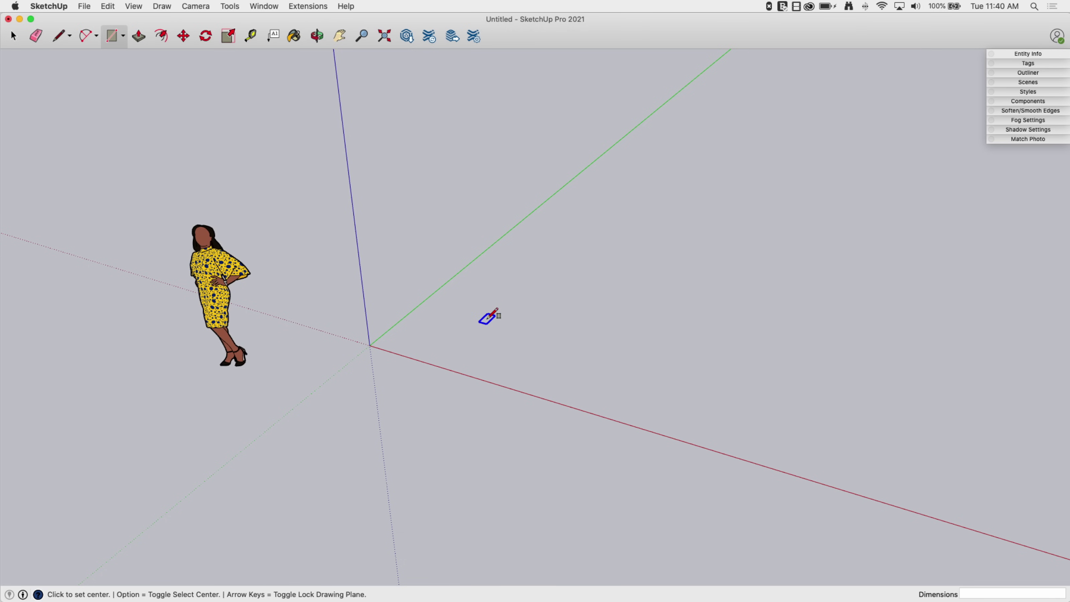
# - Draw a rectangle locked to the ground plane, starting at the axes origin, and toggle off centre mode
pyautogui.press('Right')
pyautogui.click(374, 348)
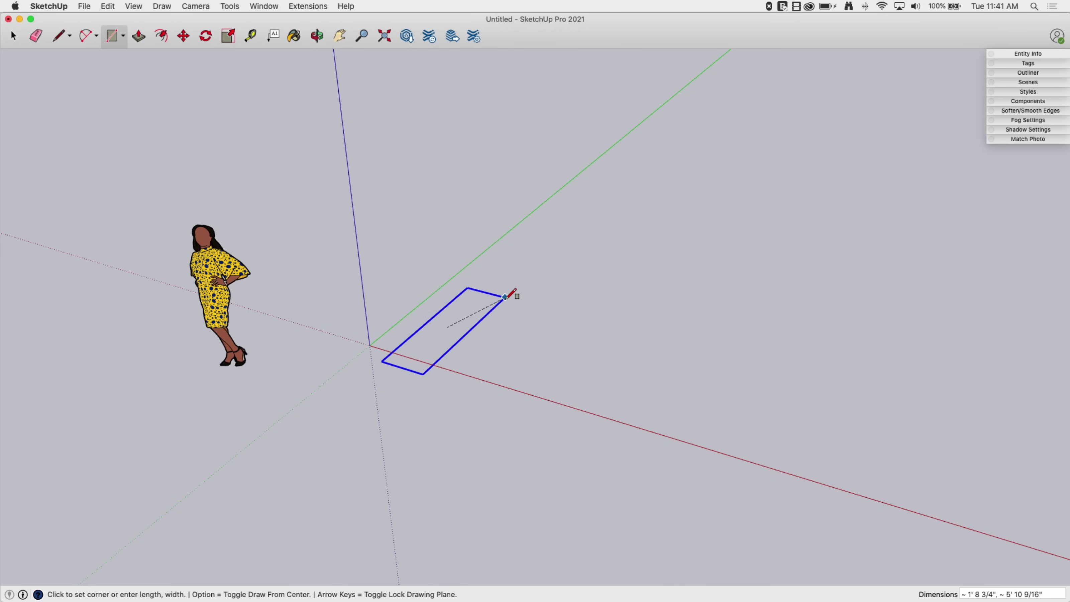
pyautogui.click(510, 313)
pyautogui.press('c')
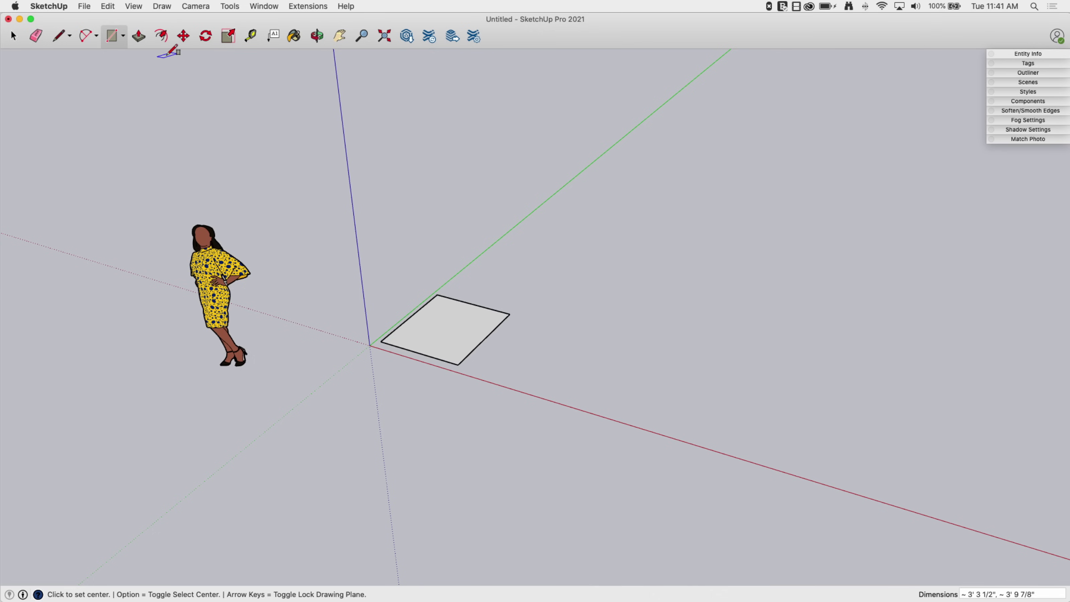
# - Start two trial lines from the rectangle's corner and above it, cancelling both
pyautogui.click(59, 37)
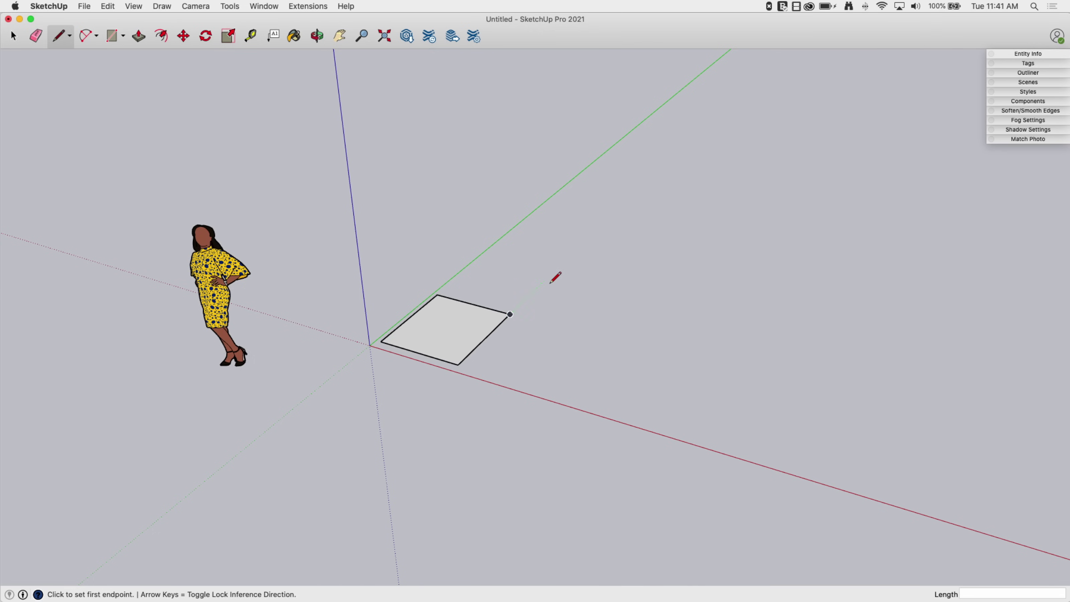
pyautogui.click(509, 314)
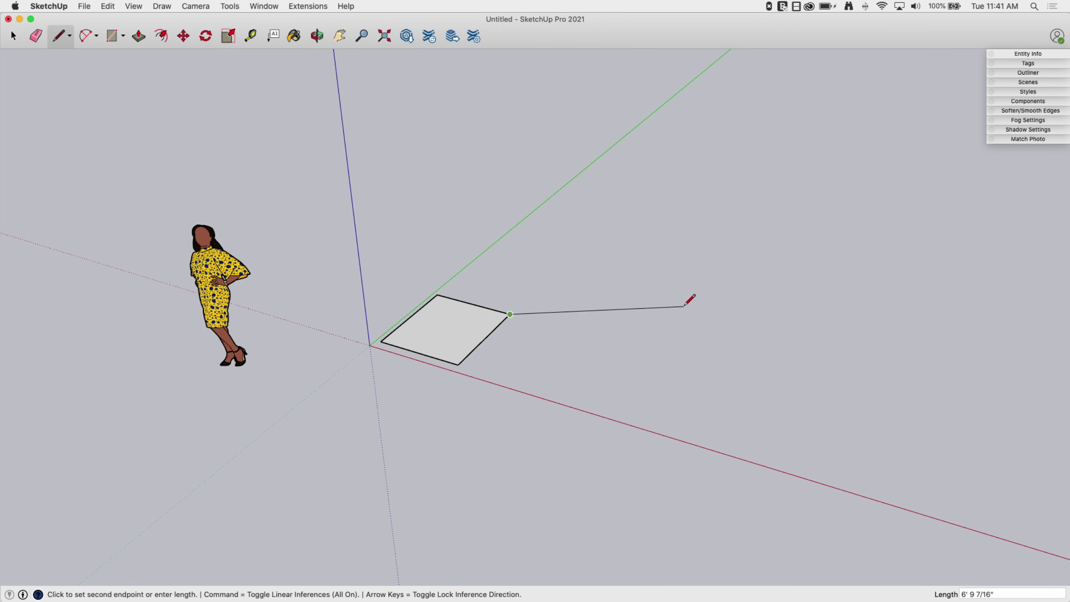
pyautogui.press('Escape')
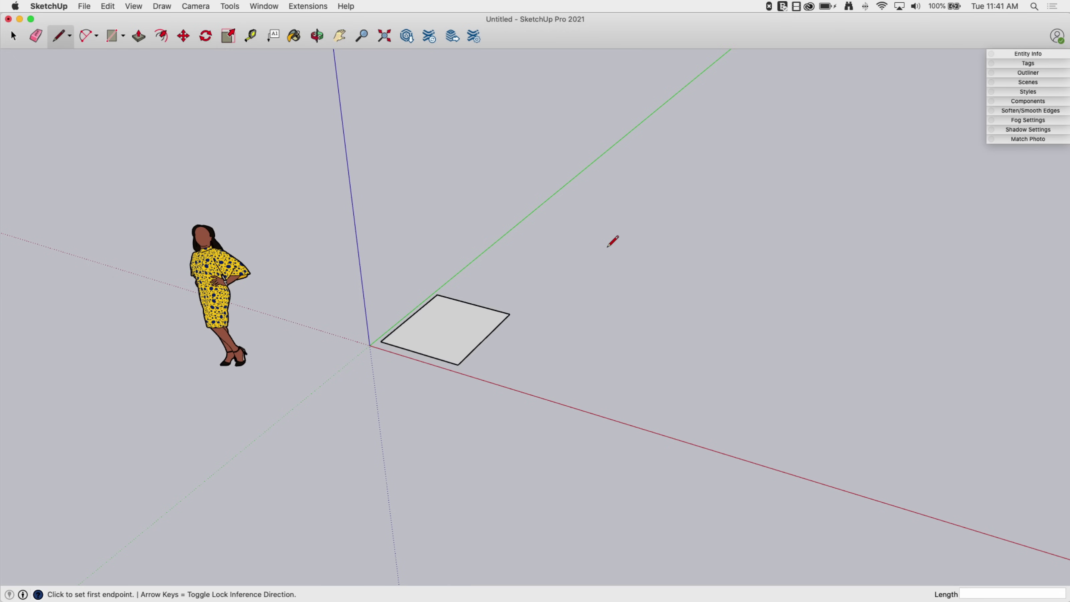
pyautogui.click(527, 242)
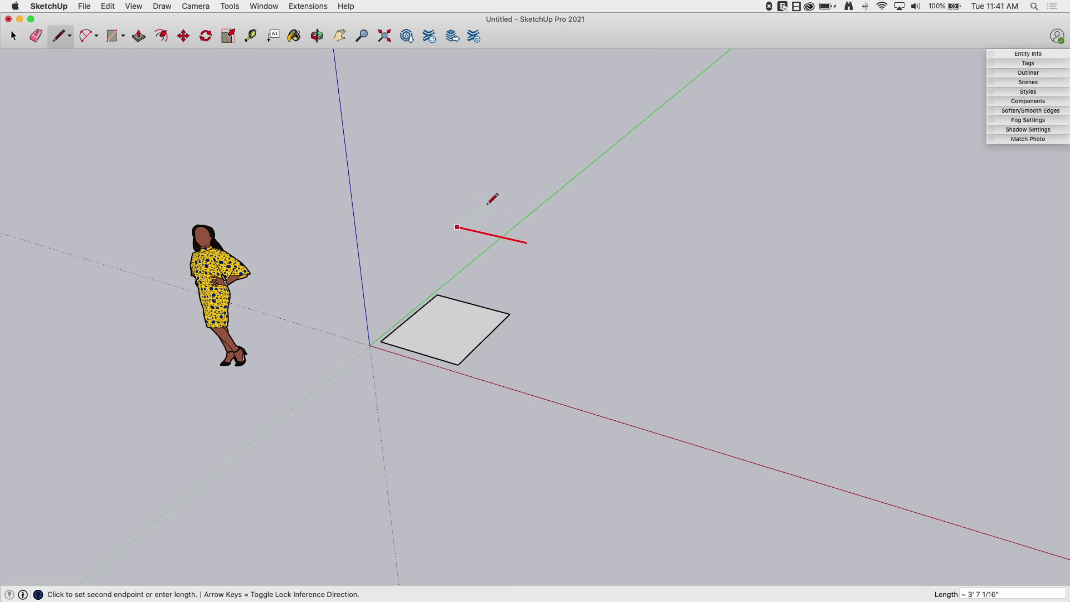
pyautogui.press('Escape')
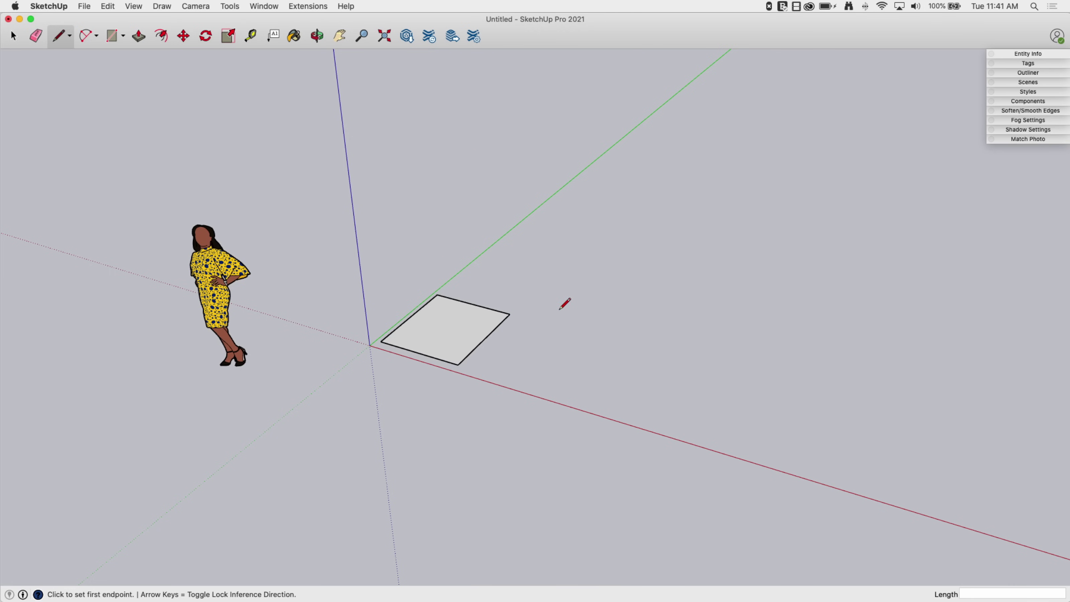
# - Push/Pull the ground rectangle up and adjust its height until it forms a cube
pyautogui.click(138, 37)
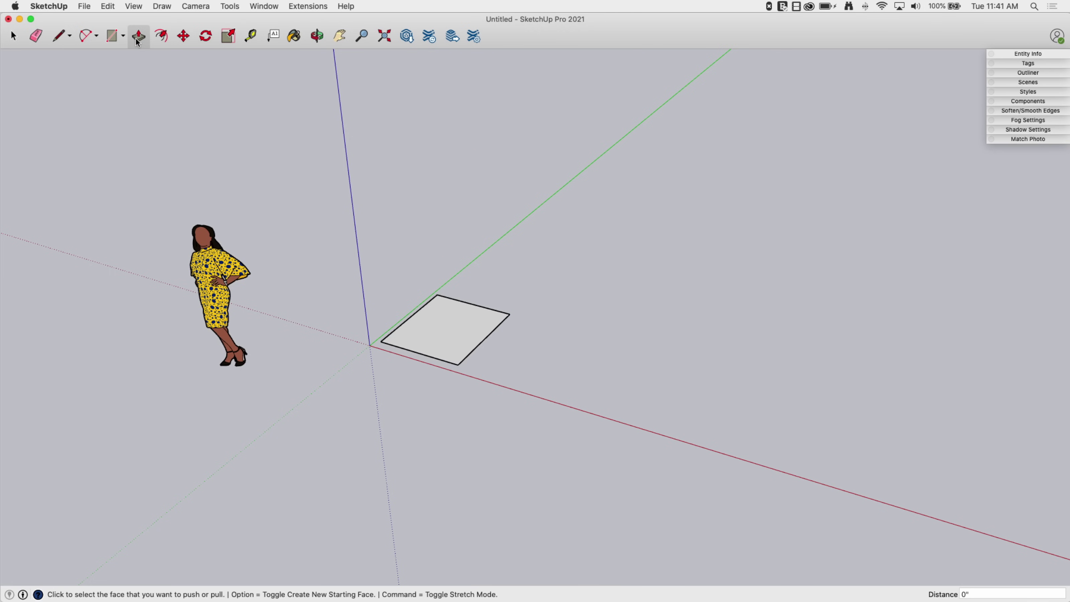
pyautogui.click(429, 328)
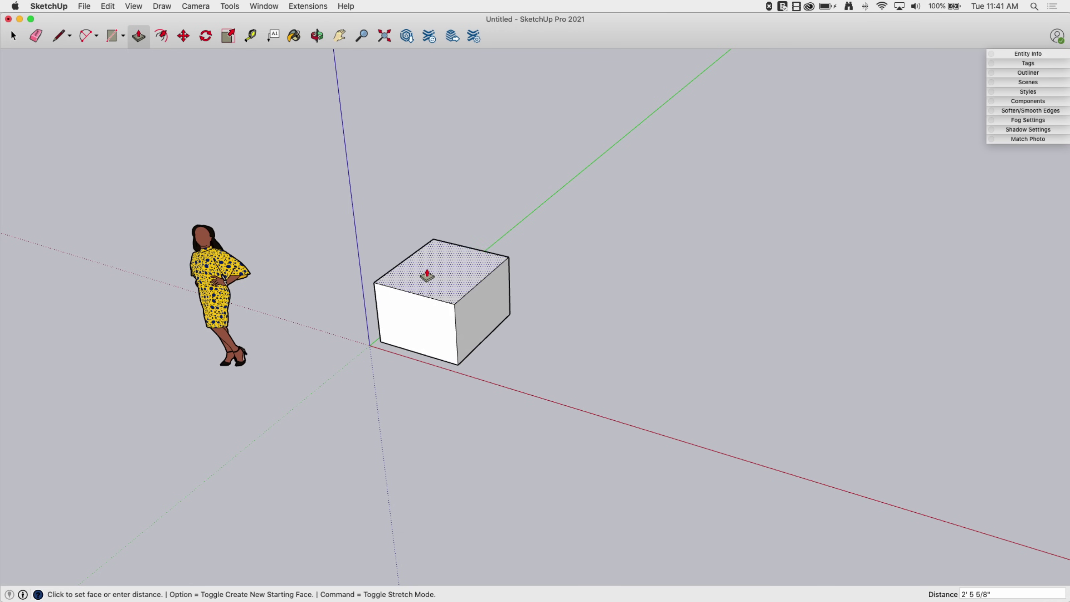
pyautogui.click(425, 257)
pyautogui.moveTo(561, 351); pyautogui.dragTo(490, 310, button='middle')
pyautogui.scroll(3, 433, 265)
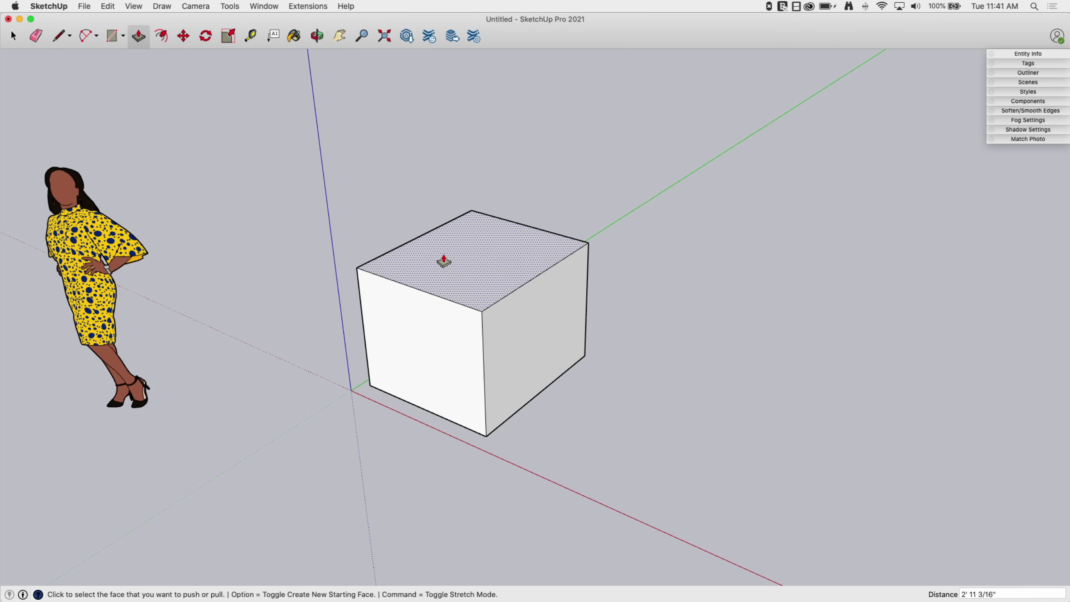
pyautogui.click(444, 262)
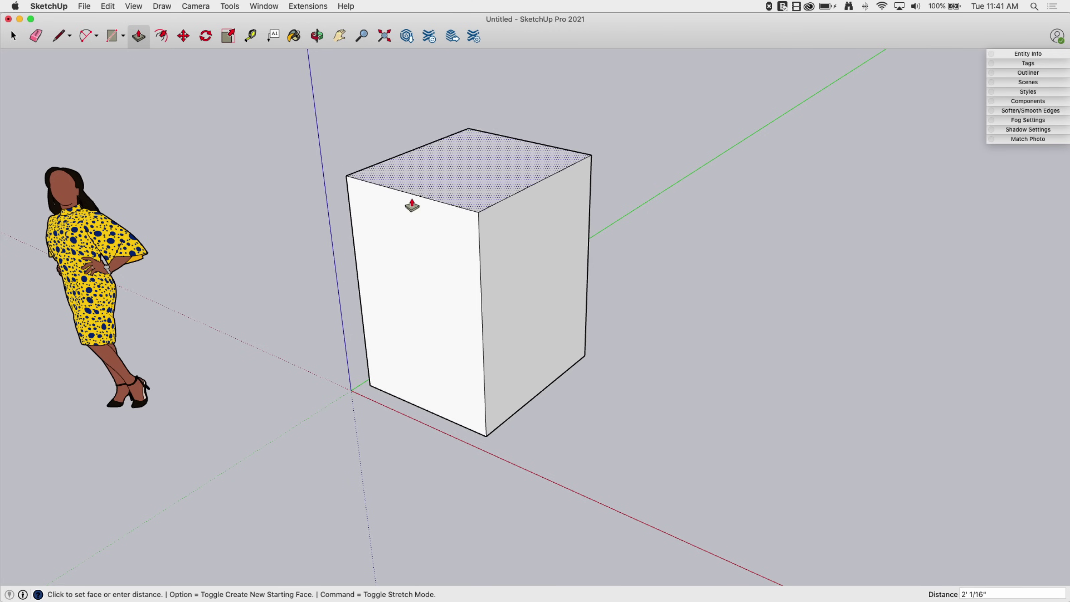
pyautogui.click(426, 248)
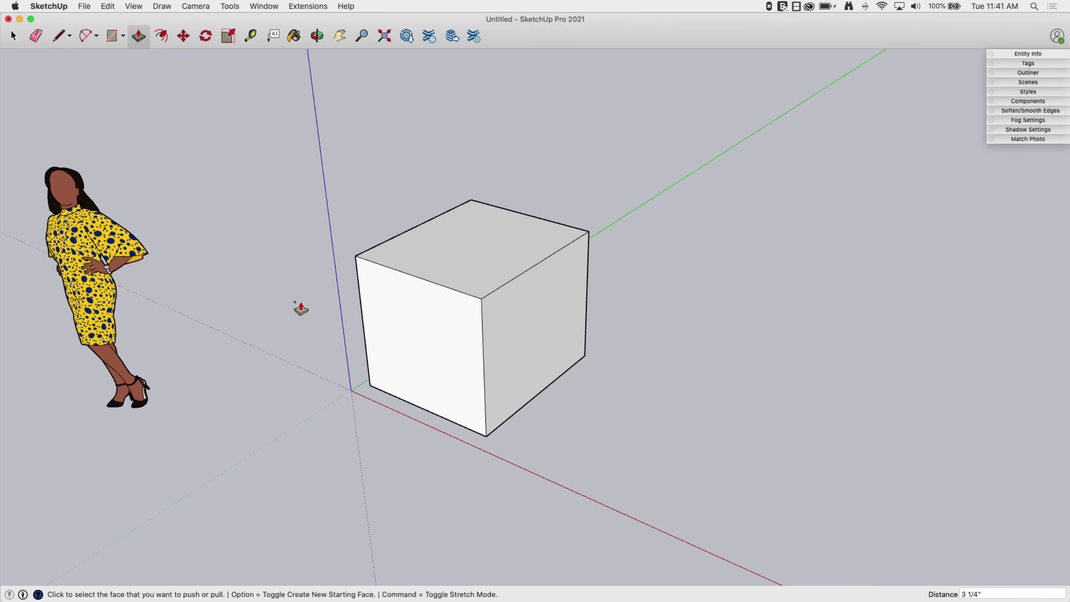
# - Pull a second cube up from the top, then push out right, left and top cubes
pyautogui.click(467, 197)
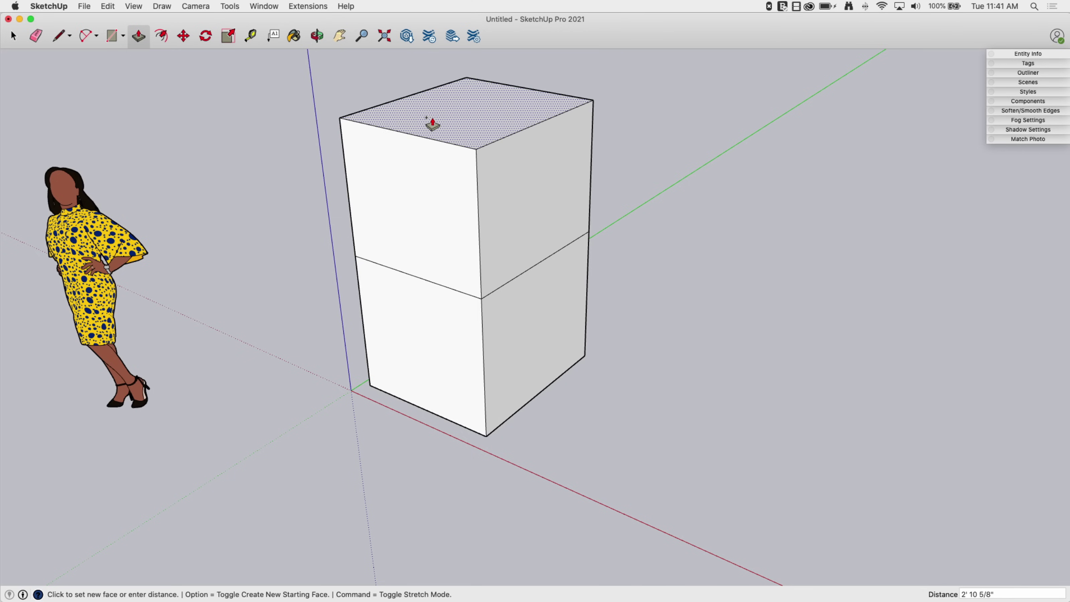
pyautogui.click(431, 124)
pyautogui.scroll(-3, 248, 289)
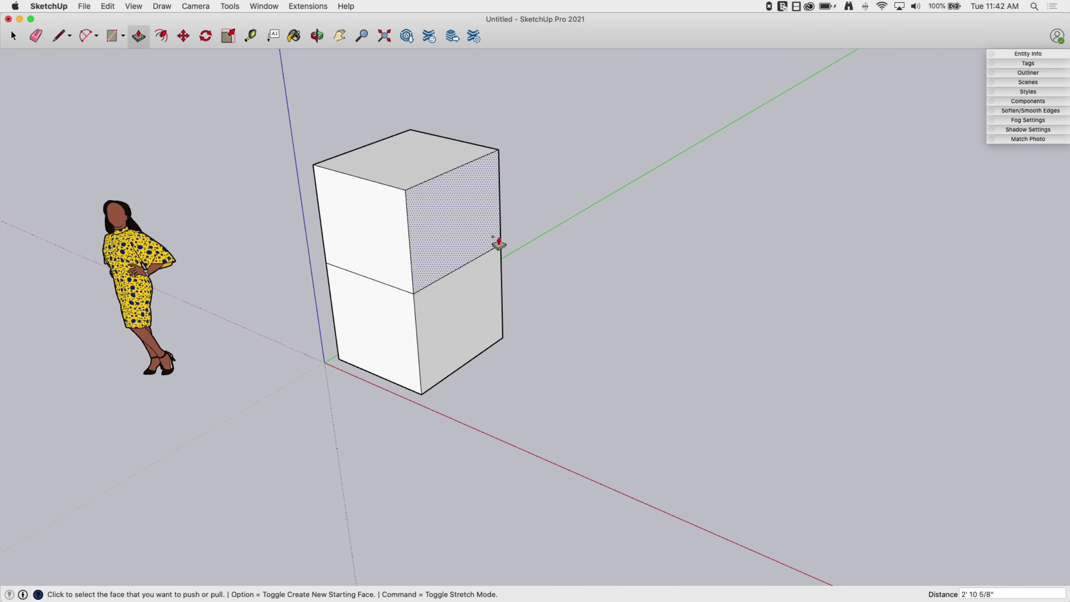
pyautogui.click(456, 225)
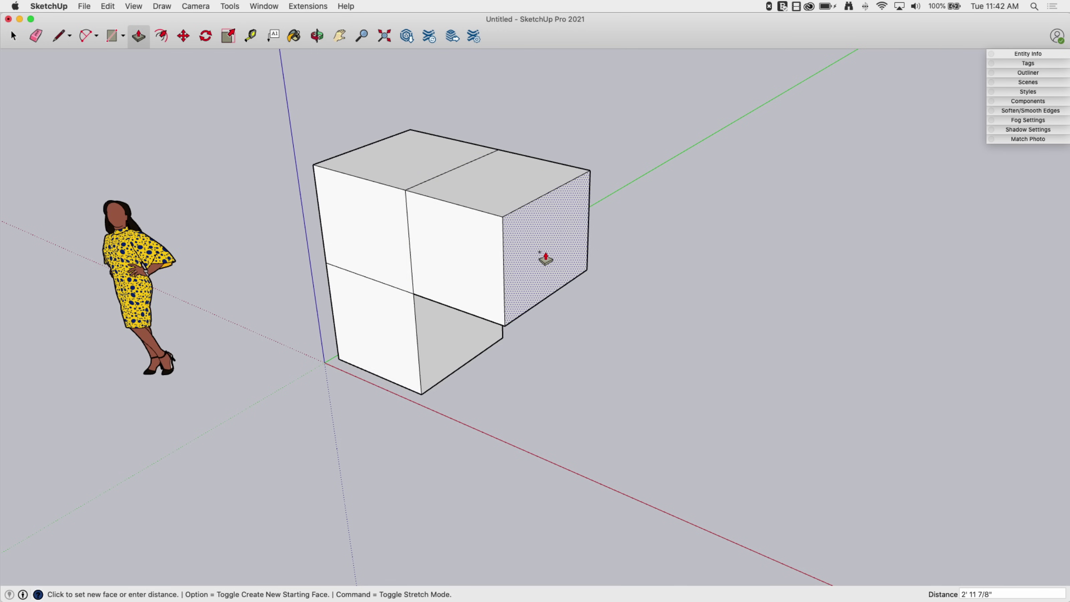
pyautogui.click(552, 257)
pyautogui.click(375, 240)
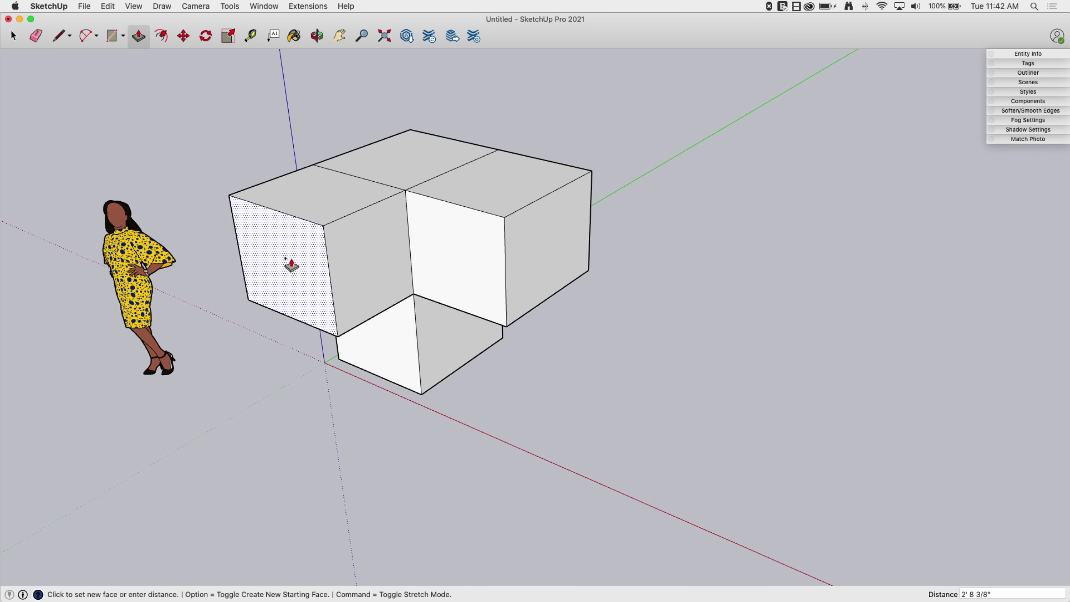
pyautogui.click(291, 198)
pyautogui.click(386, 151)
pyautogui.click(381, 83)
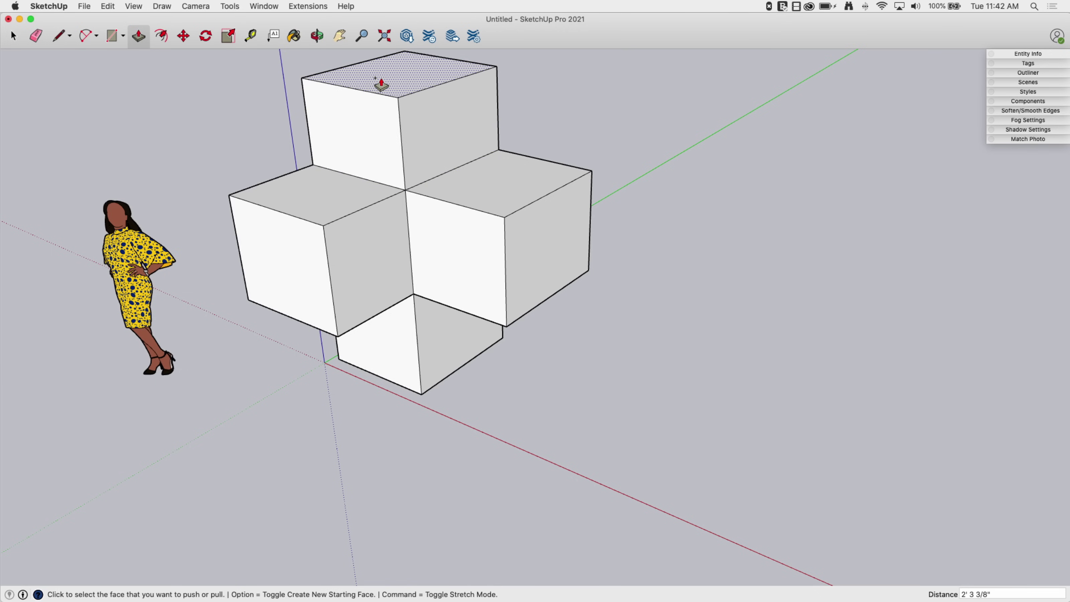
pyautogui.moveTo(640, 264); pyautogui.dragTo(323, 414, button='middle')
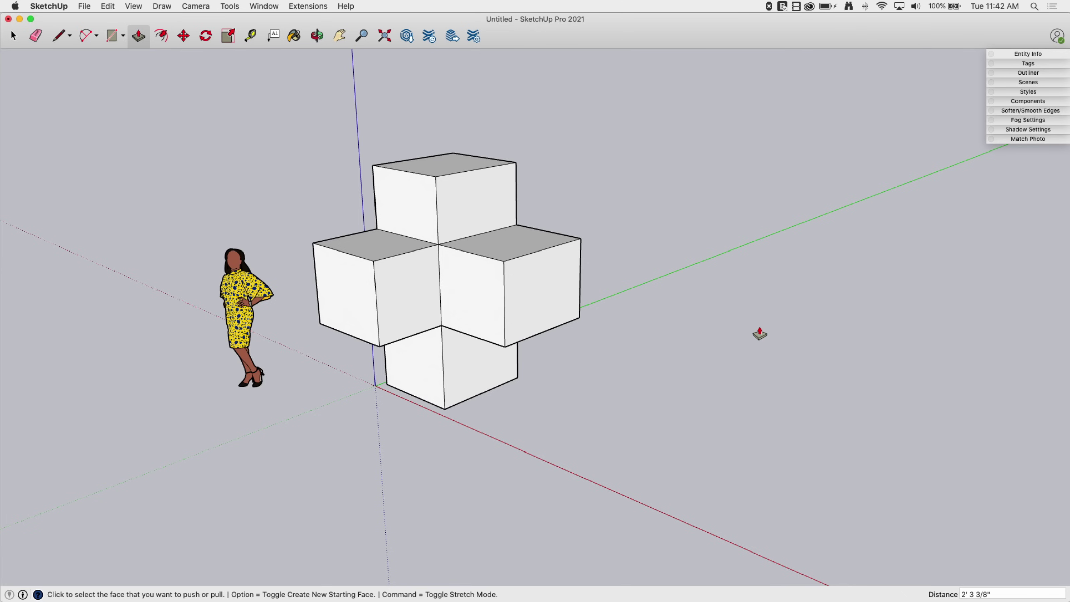
pyautogui.moveTo(602, 246); pyautogui.dragTo(606, 303, button='middle')
pyautogui.press('p')
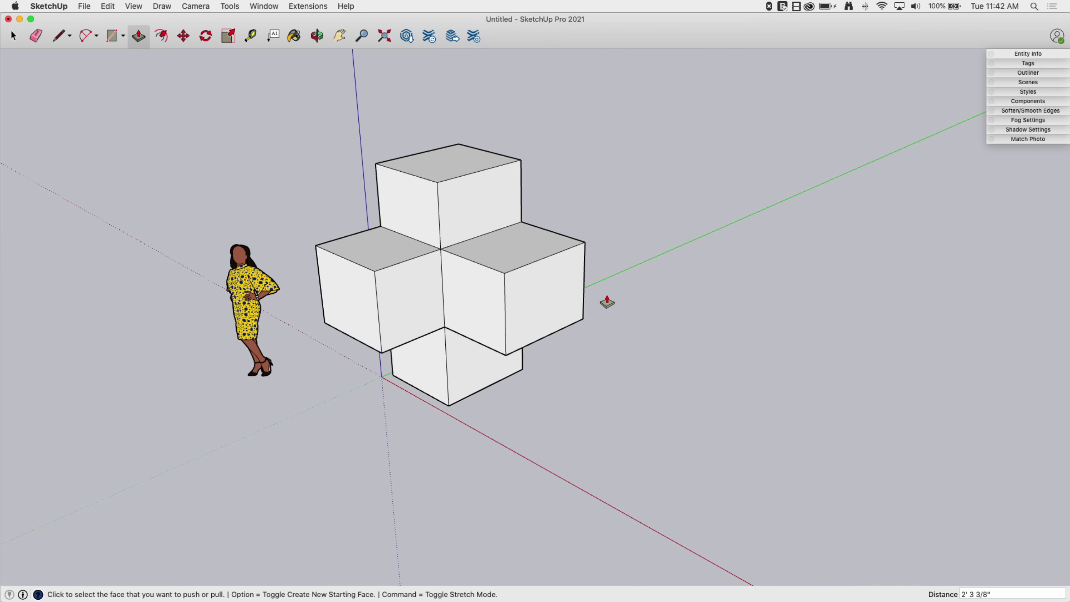
# - Scale the right cube's end face inward about its centre so the arm tapers
pyautogui.click(227, 40)
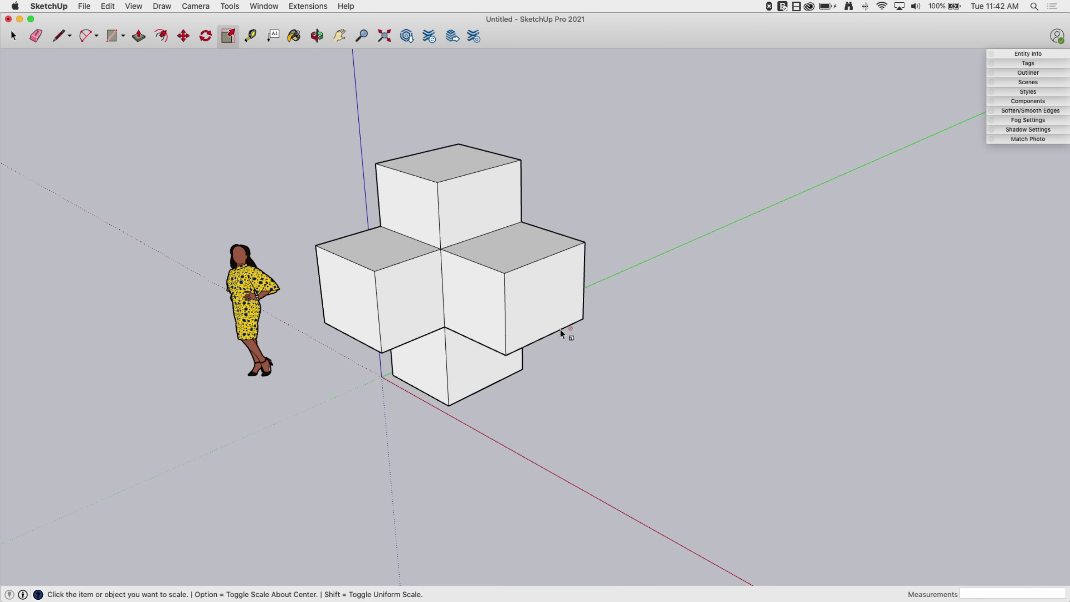
pyautogui.click(532, 303)
pyautogui.moveTo(765, 271); pyautogui.dragTo(497, 364, button='middle')
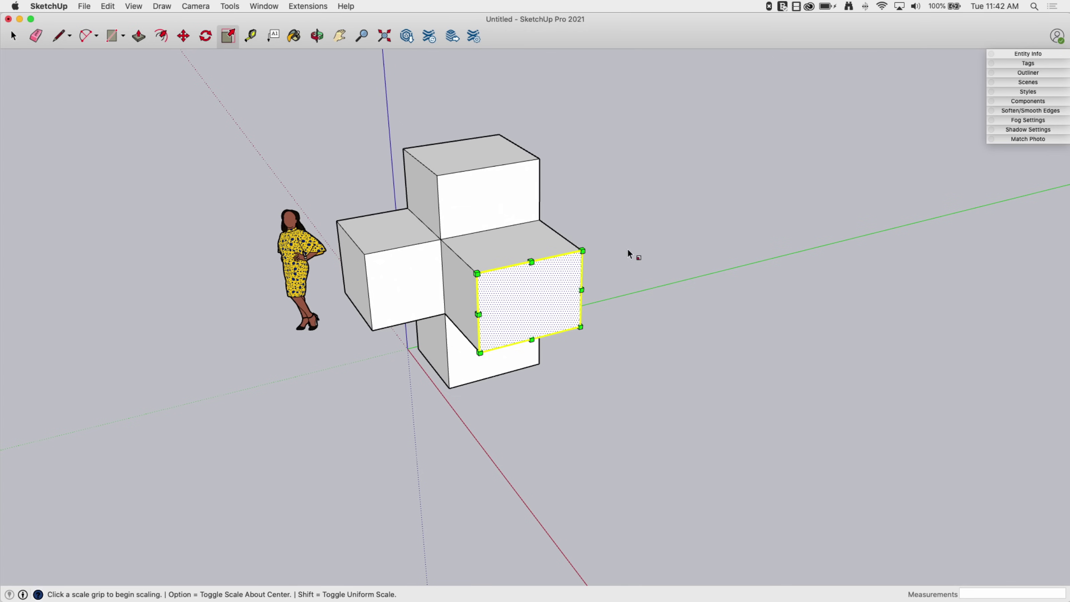
pyautogui.press('alt')
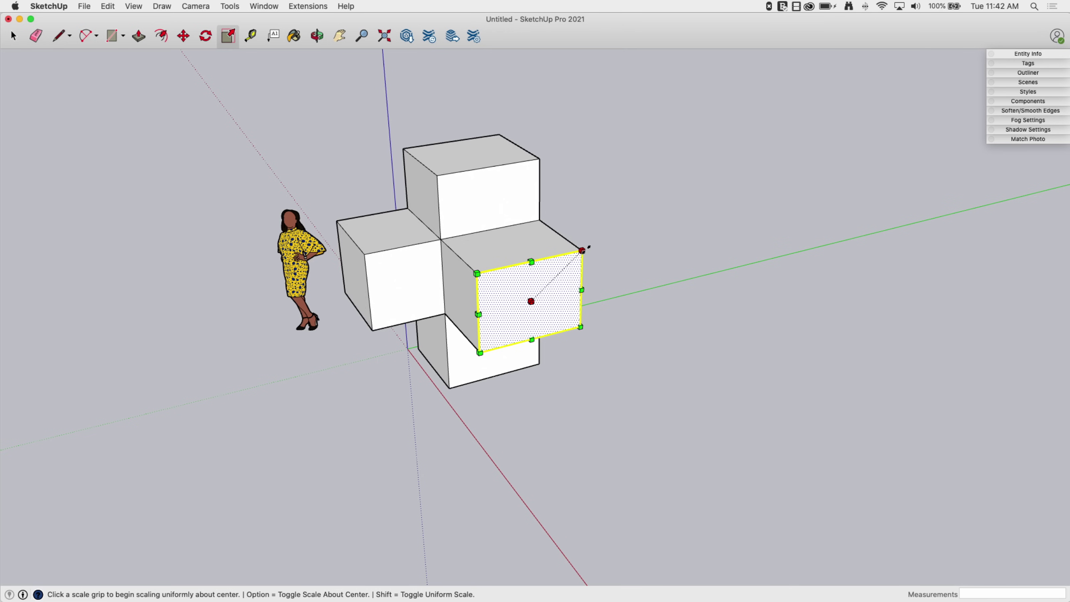
pyautogui.moveTo(582, 251); pyautogui.dragTo(577, 289)
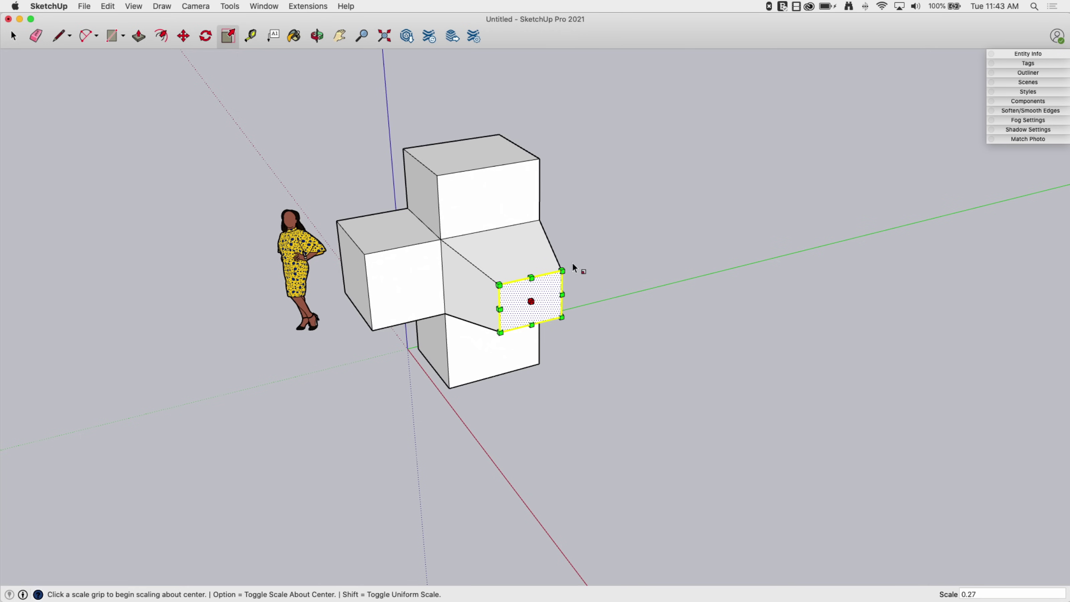
pyautogui.moveTo(573, 266); pyautogui.dragTo(712, 271, button='middle')
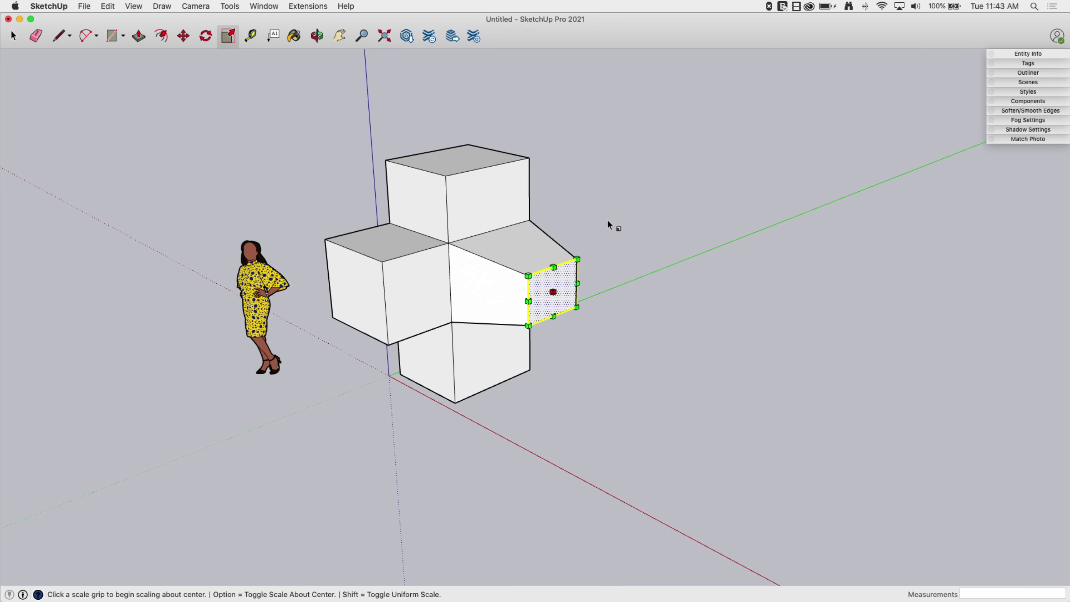
pyautogui.moveTo(594, 230); pyautogui.dragTo(676, 283, button='middle')
# - Turn off centre scaling and uniformly rescale the right arm's end face to 0.68
pyautogui.scroll(4, 545, 282)
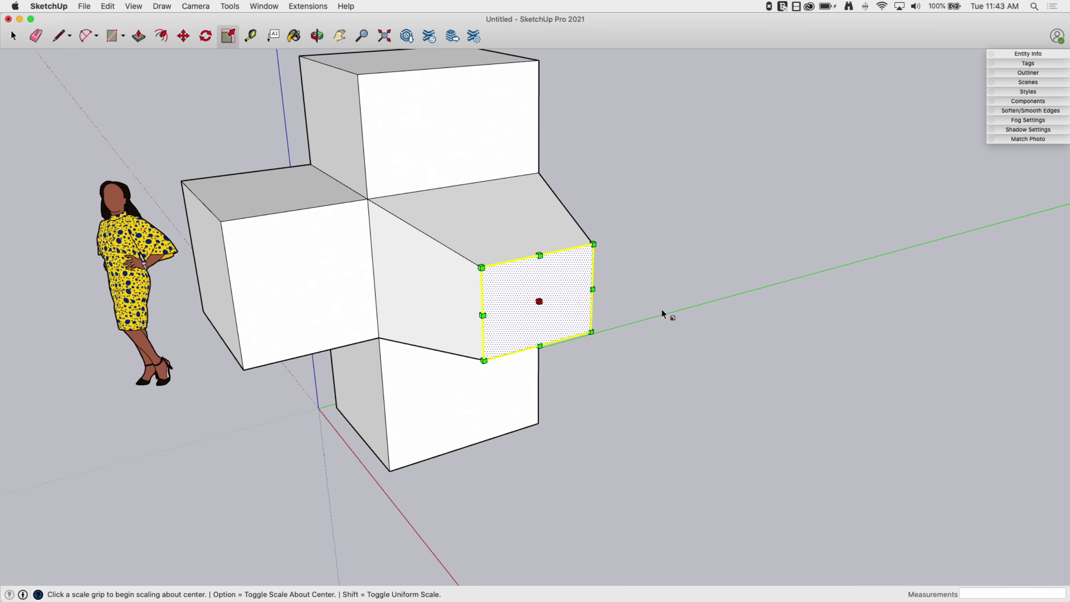
pyautogui.press('alt')
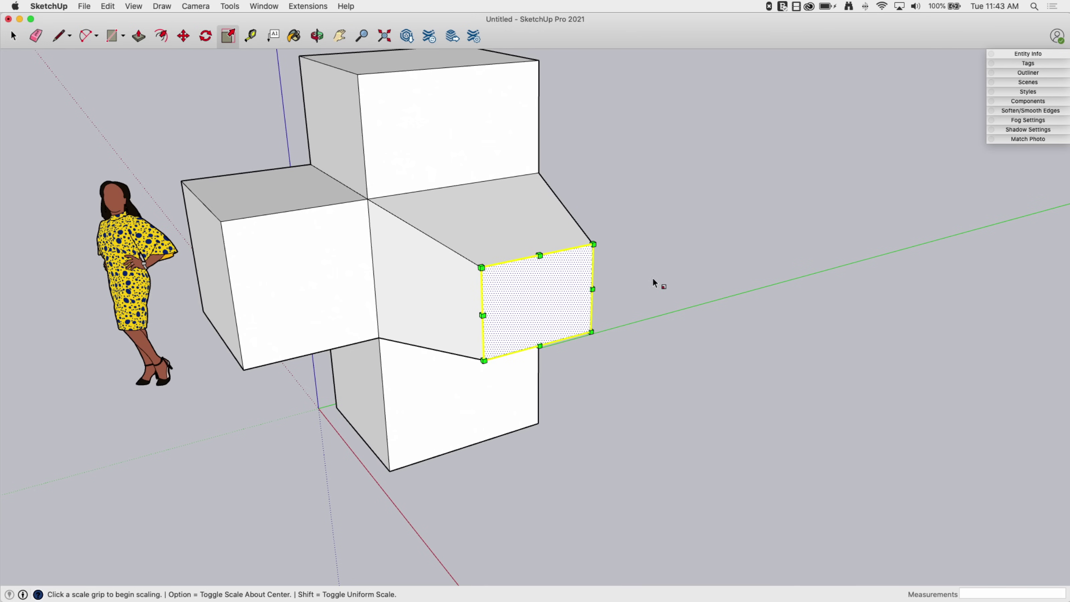
pyautogui.click(592, 289)
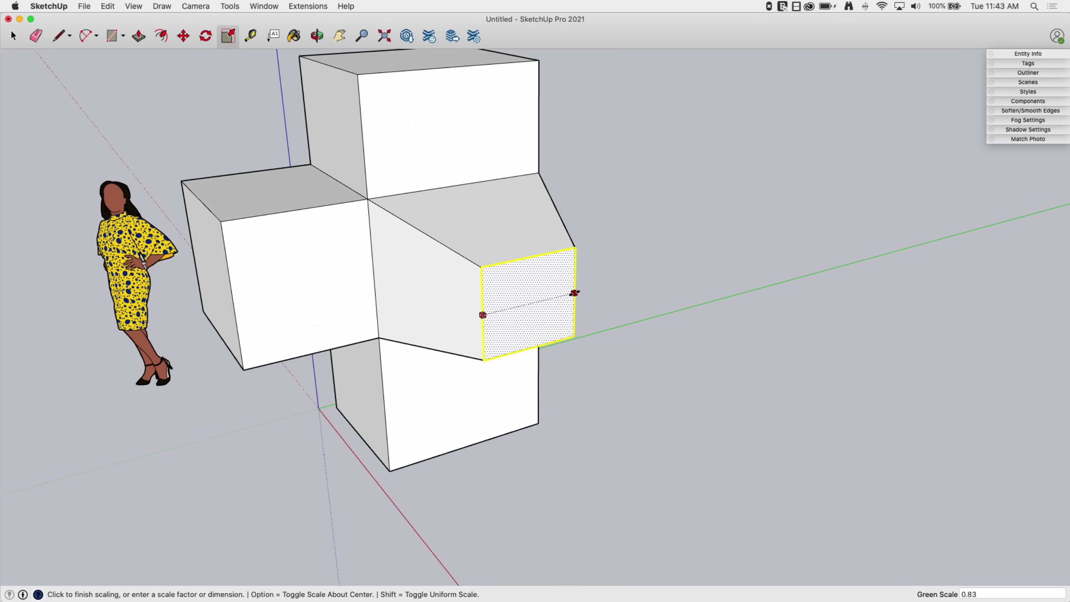
pyautogui.click(592, 289)
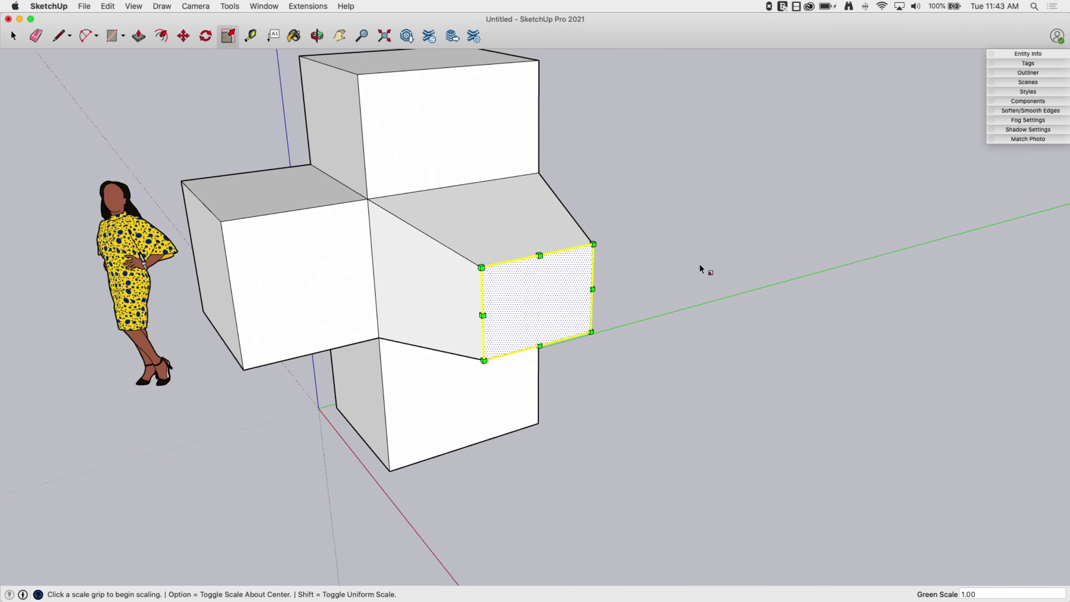
pyautogui.press('shift')
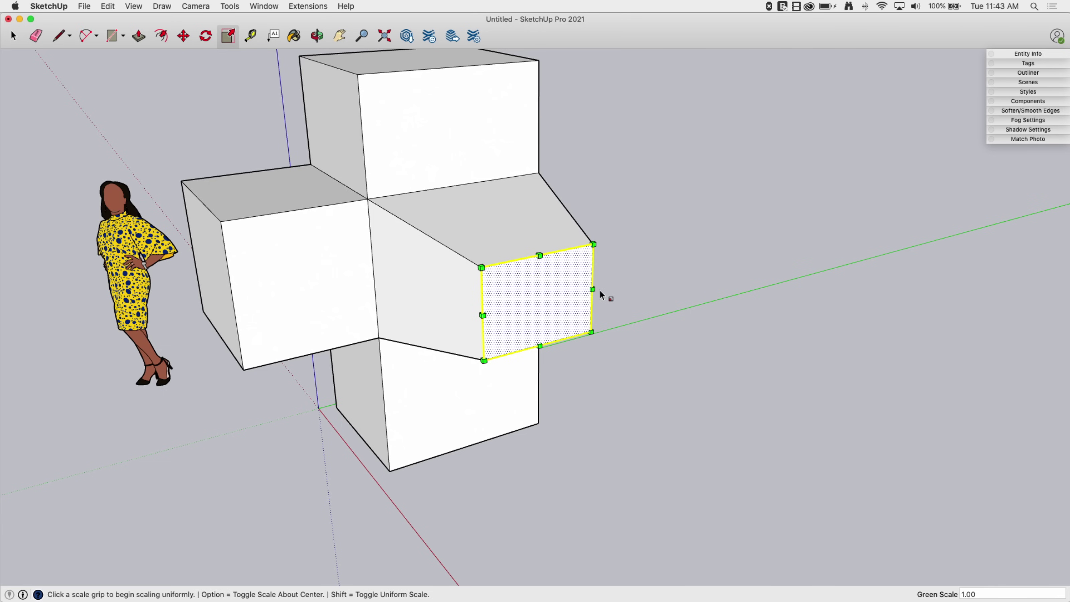
pyautogui.click(593, 289)
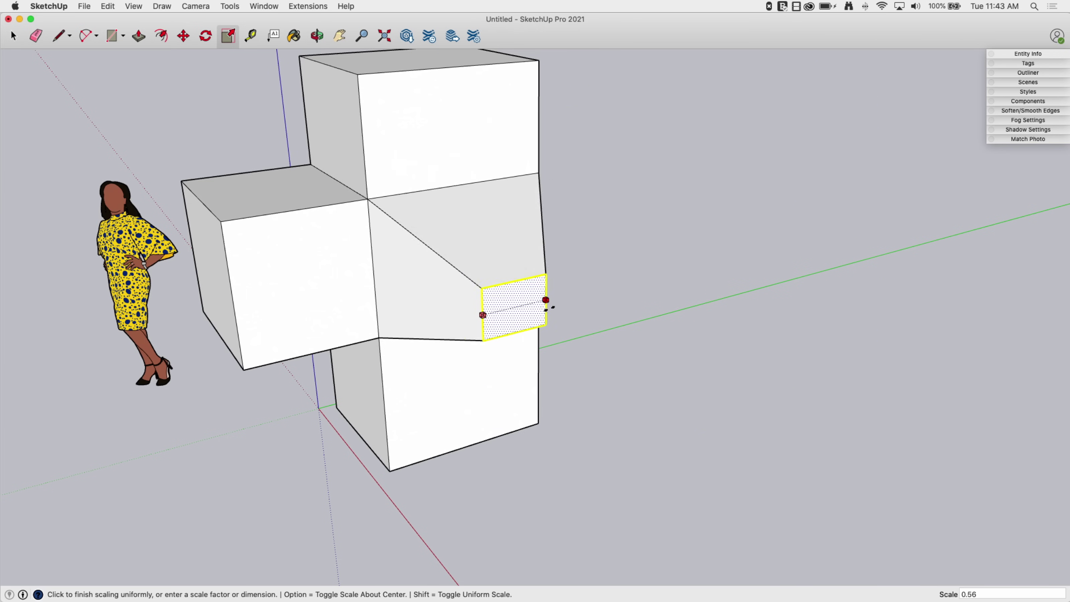
pyautogui.click(561, 311)
pyautogui.moveTo(650, 228); pyautogui.dragTo(686, 364, button='middle')
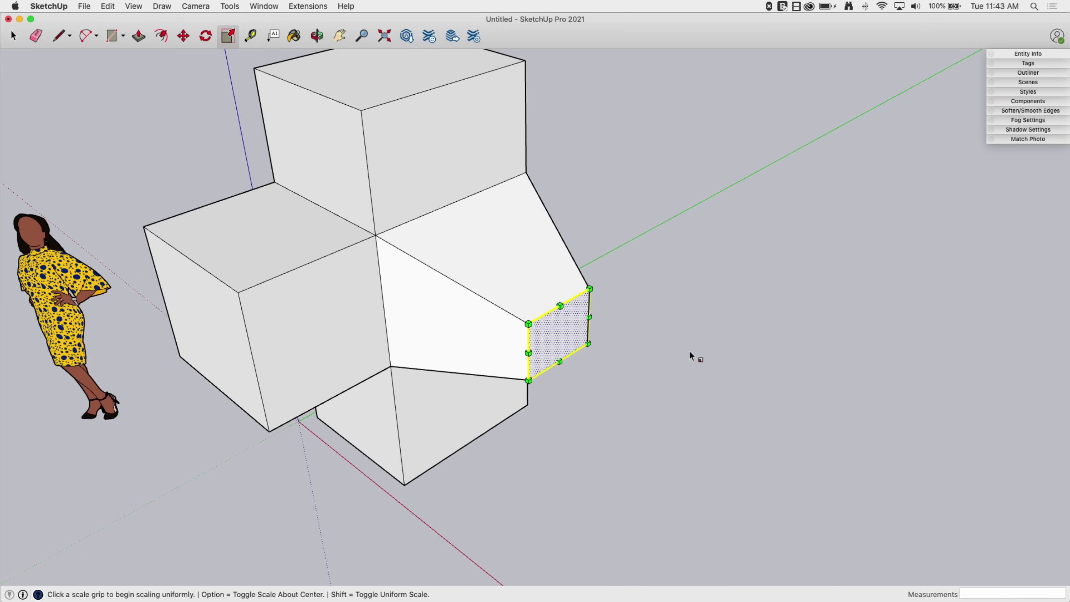
pyautogui.scroll(-3, 697, 304)
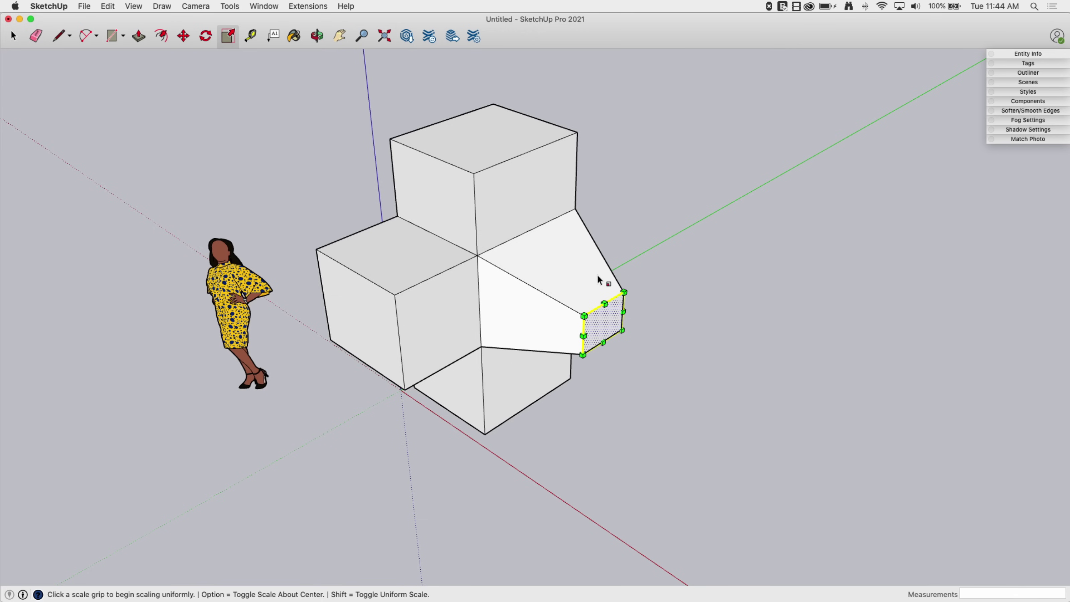
# - Soften the diagonal edge on the tapered right arm with the Eraser
pyautogui.press('shift')
pyautogui.moveTo(685, 312)
pyautogui.mouseDown(button='middle')
pyautogui.moveTo(645, 275)
pyautogui.moveTo(676, 332)
pyautogui.moveTo(632, 351)
pyautogui.mouseUp(button='middle')
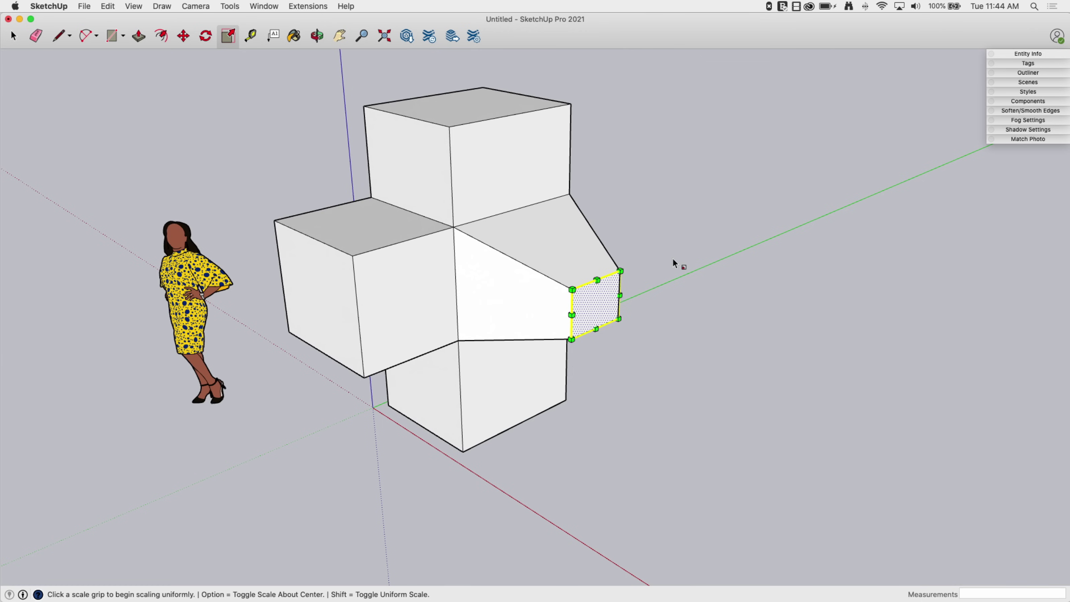
pyautogui.click(42, 38)
pyautogui.moveTo(265, 177)
pyautogui.mouseDown(button='middle')
pyautogui.moveTo(265, 201)
pyautogui.moveTo(282, 208)
pyautogui.mouseUp(button='middle')
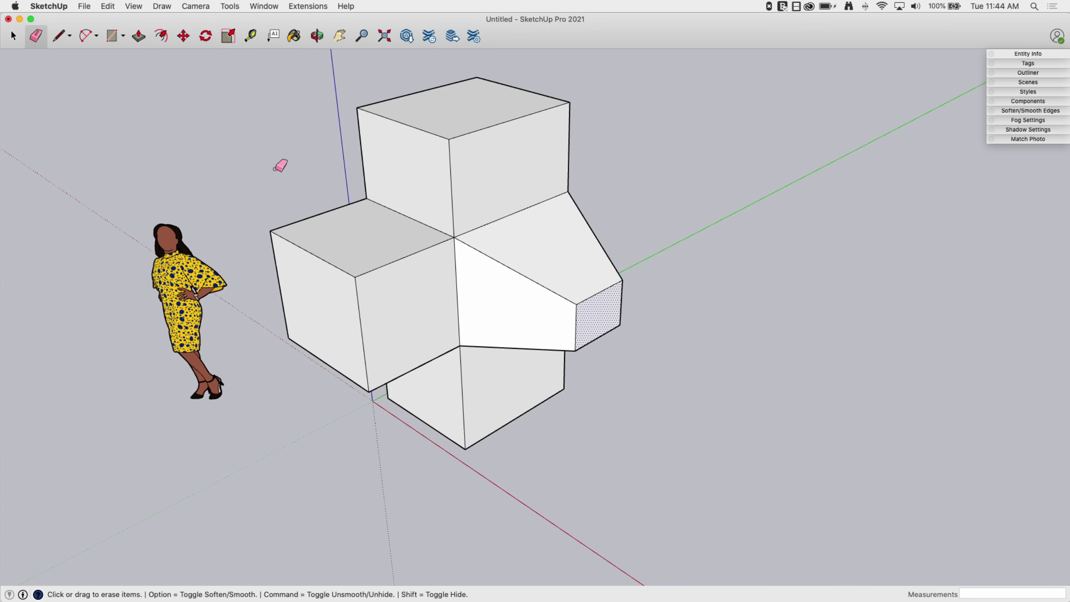
pyautogui.press('alt')
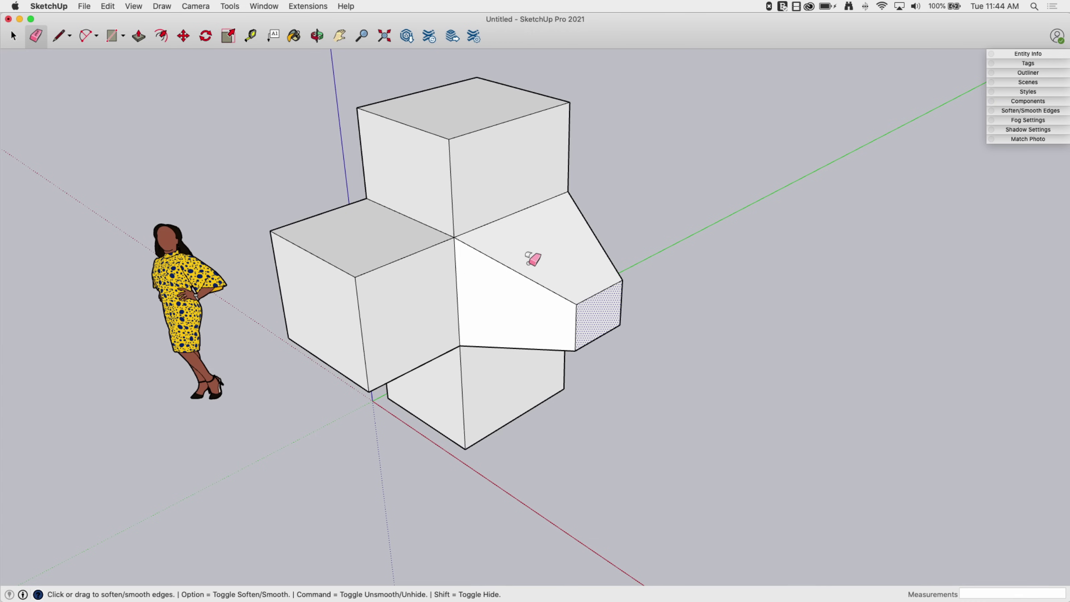
pyautogui.keyDown('alt'); pyautogui.moveTo(529, 261); pyautogui.dragTo(519, 303); pyautogui.keyUp('alt')
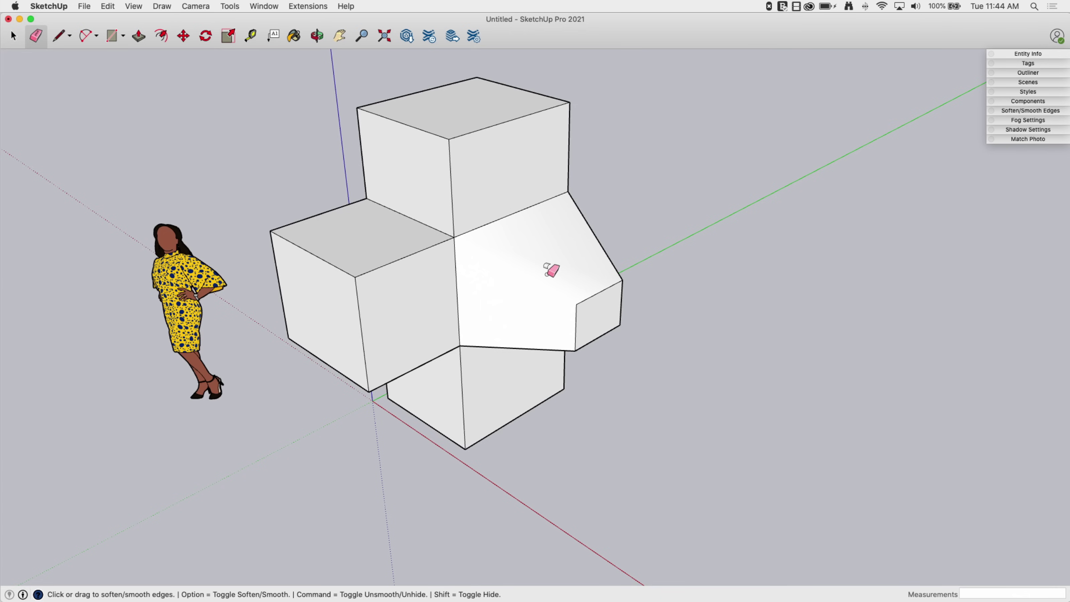
# - Hide the inner edges on the upper box, left box corner, lower box and right arm
pyautogui.press('alt')
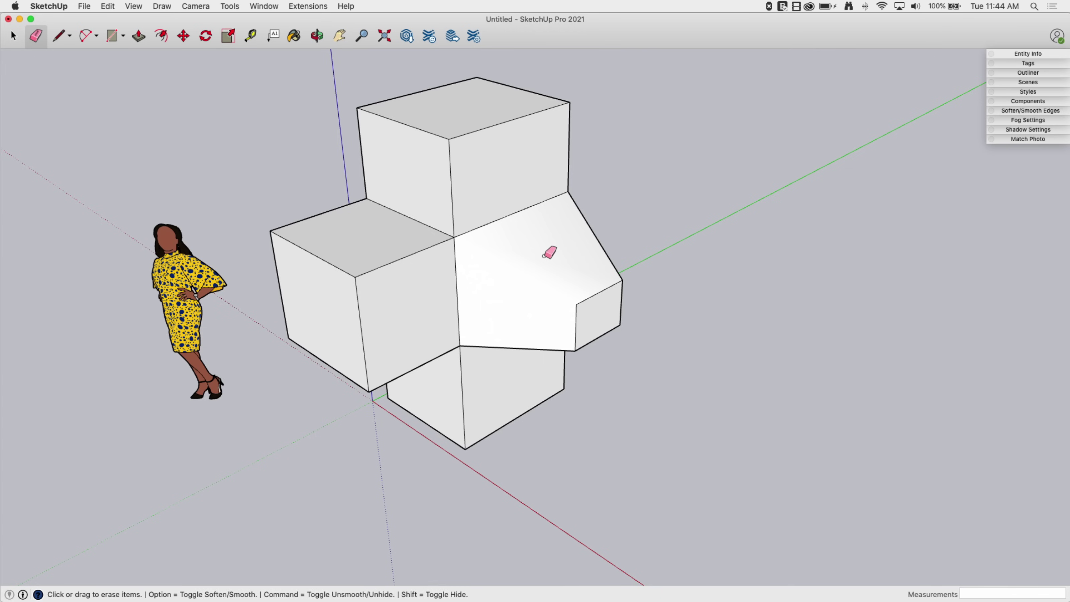
pyautogui.press('shift')
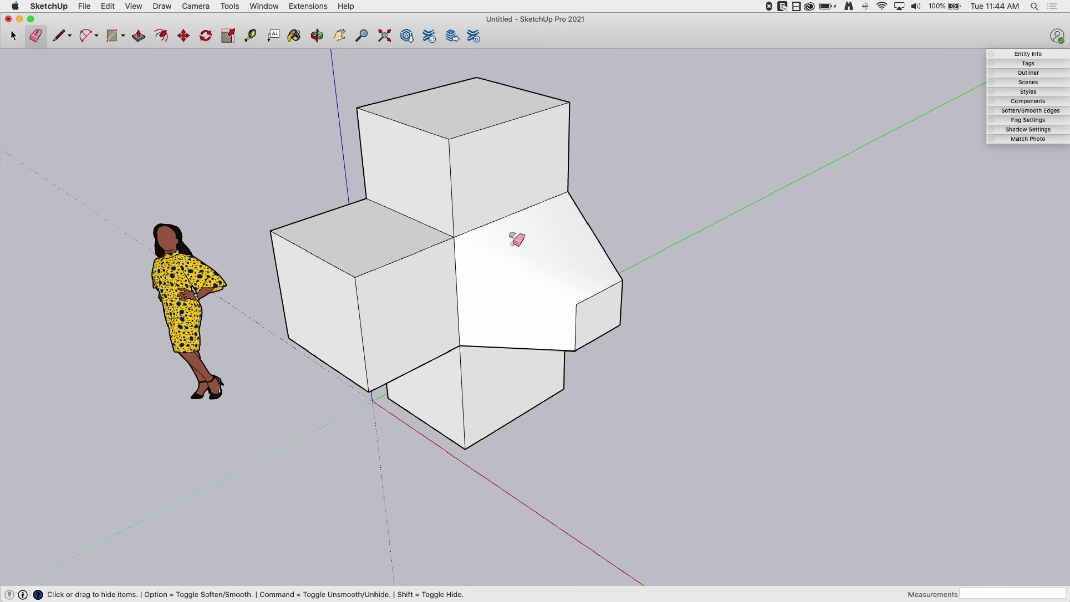
pyautogui.moveTo(446, 138); pyautogui.dragTo(509, 143)
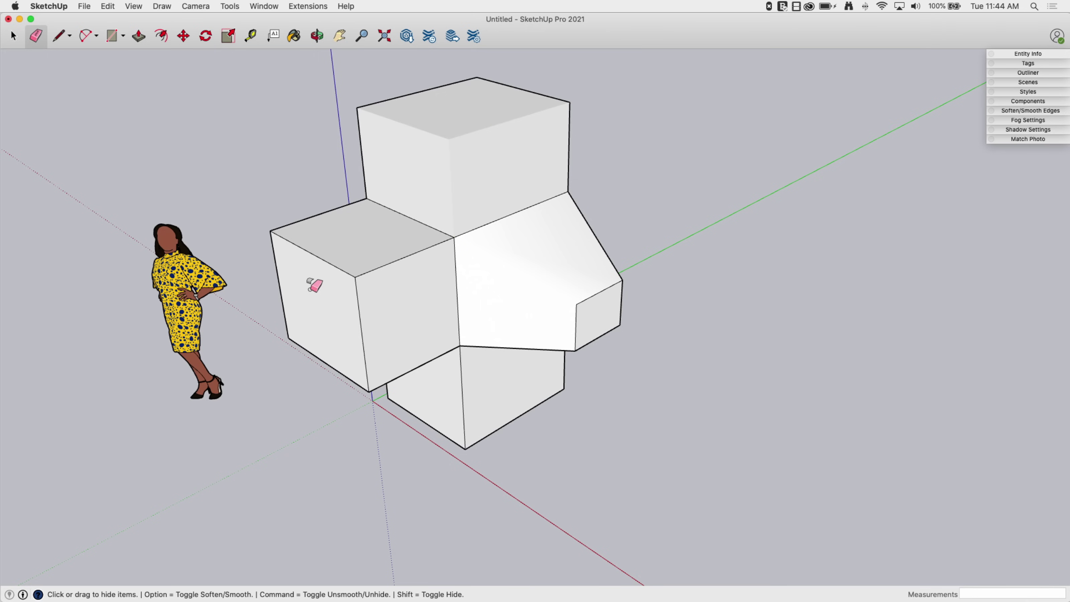
pyautogui.keyDown('shift'); pyautogui.moveTo(357, 272); pyautogui.dragTo(358, 270); pyautogui.keyUp('shift')
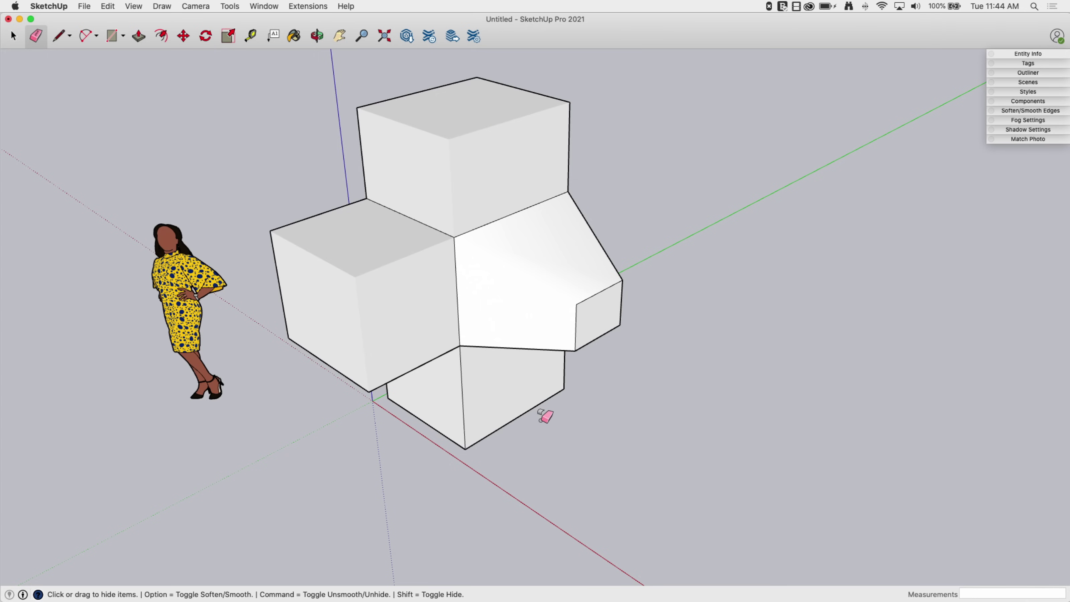
pyautogui.keyDown('shift'); pyautogui.click(463, 385); pyautogui.keyUp('shift')
pyautogui.keyDown('shift'); pyautogui.moveTo(585, 304); pyautogui.dragTo(583, 300); pyautogui.keyUp('shift')
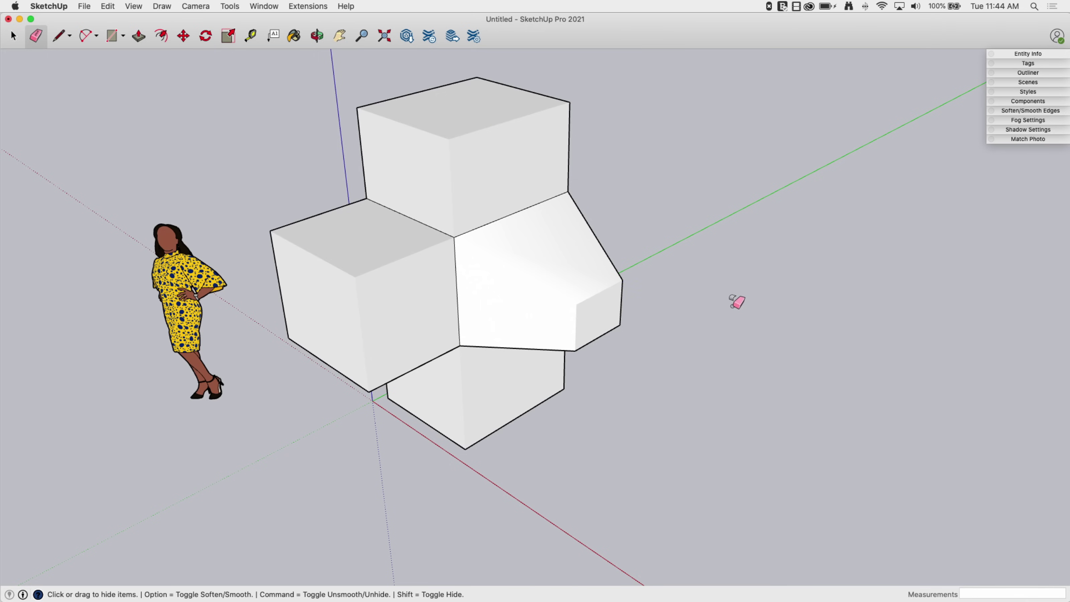
pyautogui.moveTo(511, 234)
pyautogui.mouseDown(button='middle')
pyautogui.moveTo(481, 258)
pyautogui.moveTo(506, 306)
pyautogui.moveTo(551, 293)
pyautogui.moveTo(515, 308)
pyautogui.mouseUp(button='middle')
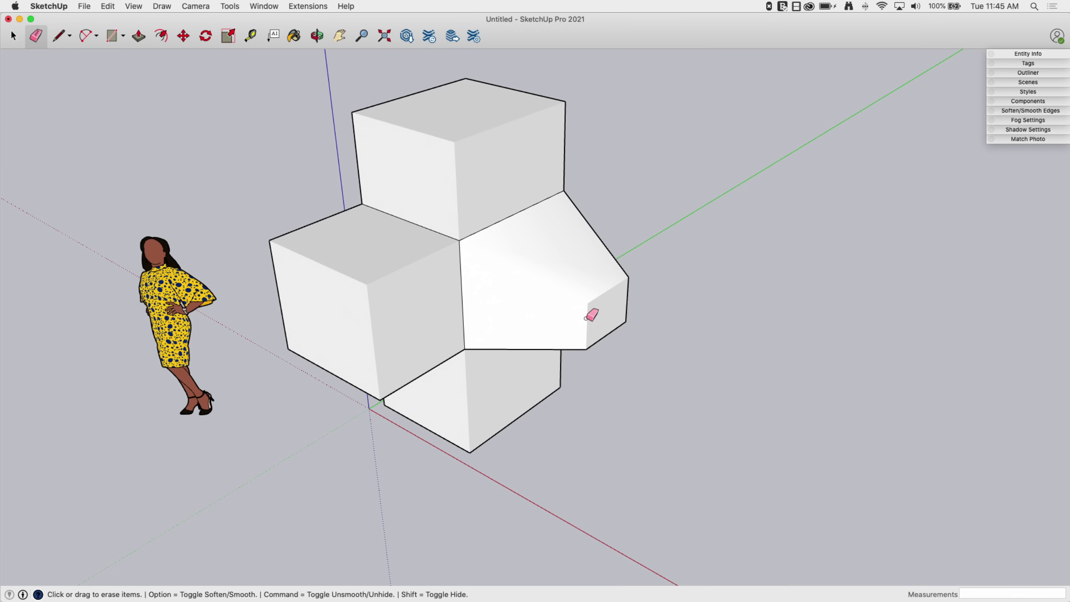
pyautogui.moveTo(556, 265)
pyautogui.mouseDown(button='middle')
pyautogui.moveTo(498, 315)
pyautogui.moveTo(531, 222)
pyautogui.moveTo(535, 258)
pyautogui.moveTo(411, 184)
pyautogui.mouseUp(button='middle')
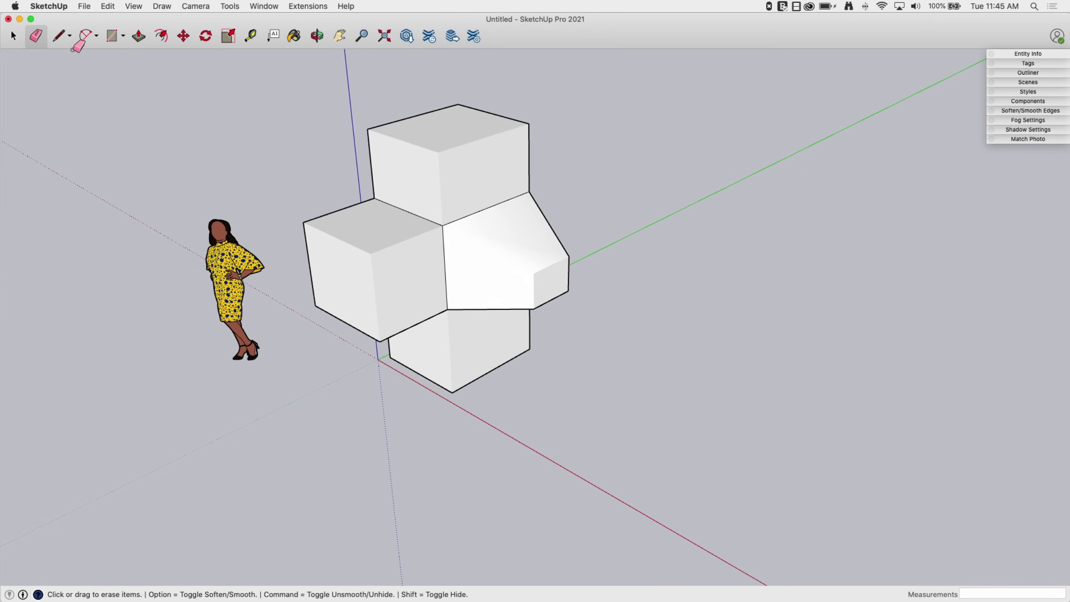
# - Select the whole cross and place a copy of it to the right
pyautogui.click(184, 36)
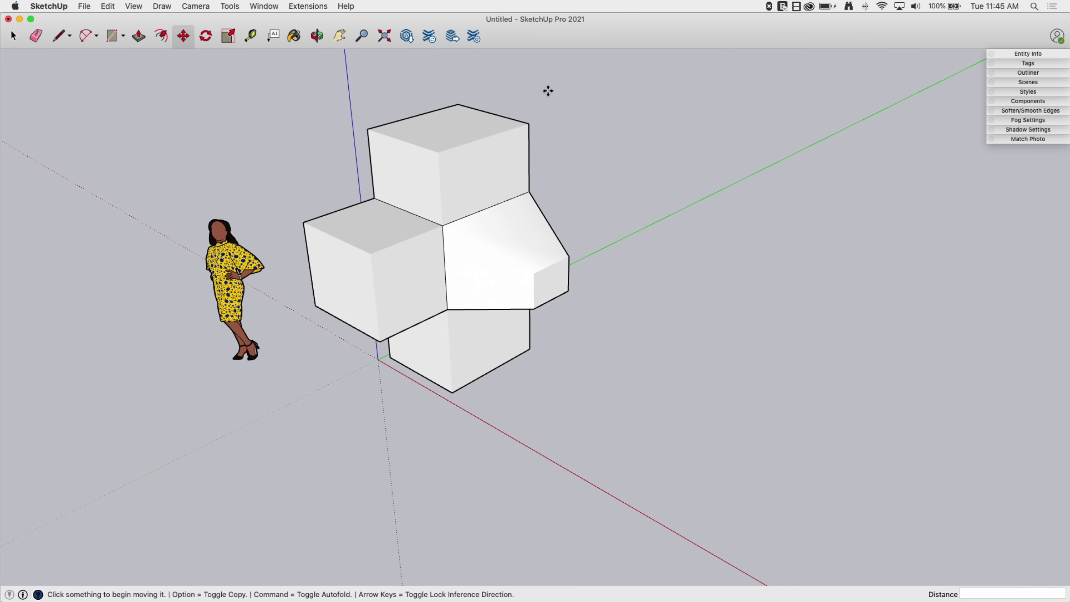
pyautogui.press('space')
pyautogui.moveTo(266, 73); pyautogui.dragTo(605, 417)
pyautogui.click(185, 38)
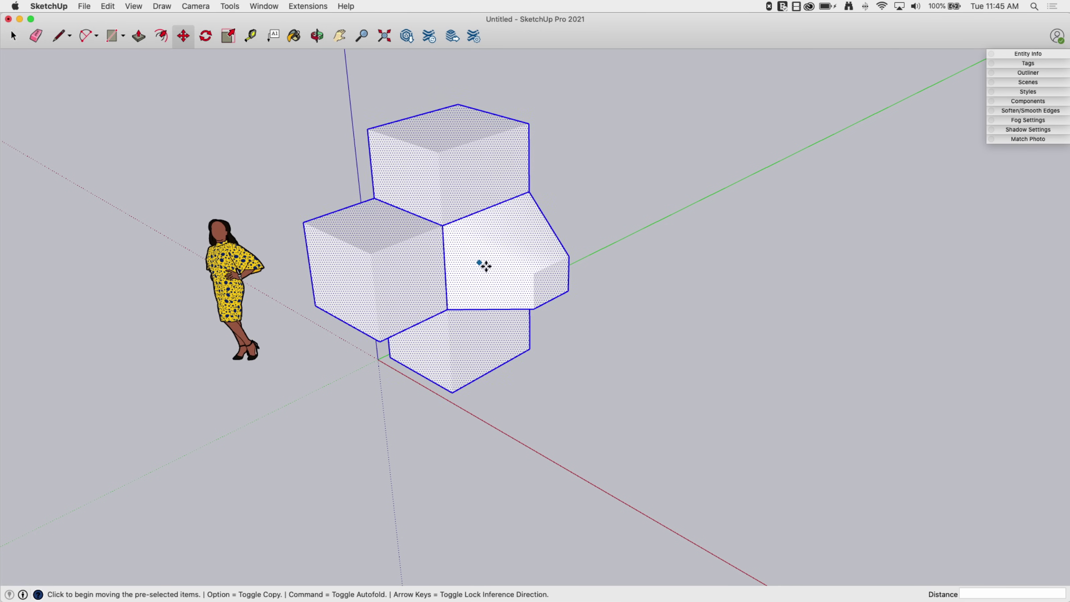
pyautogui.press('alt')
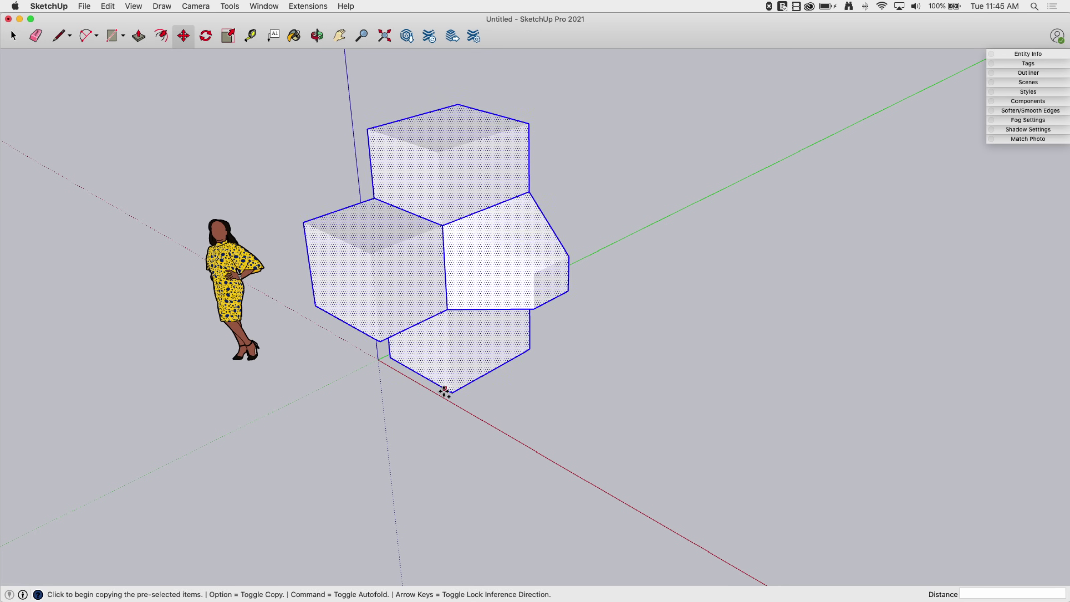
pyautogui.click(453, 391)
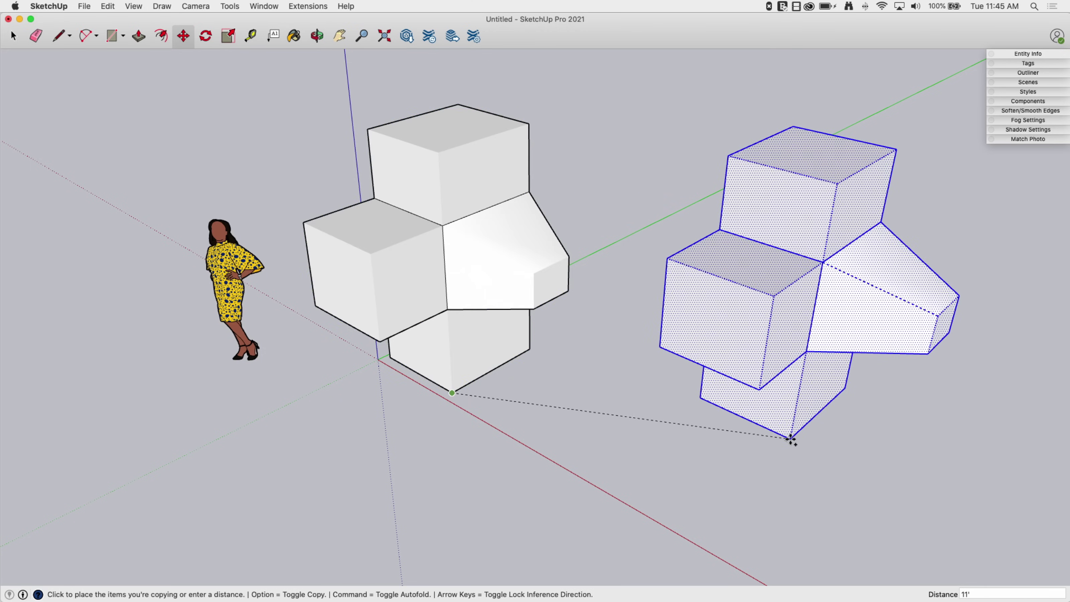
pyautogui.click(777, 451)
pyautogui.scroll(-2, 666, 539)
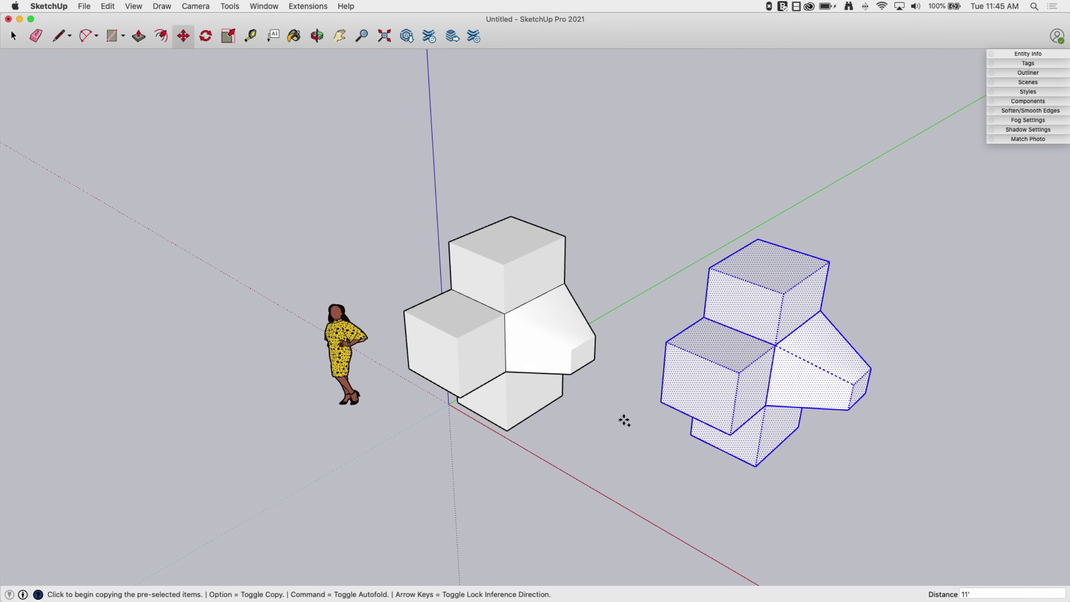
# - Place two more copies, behind and to the upper left, then return to Select
pyautogui.click(755, 466)
pyautogui.click(634, 287)
pyautogui.press('alt')
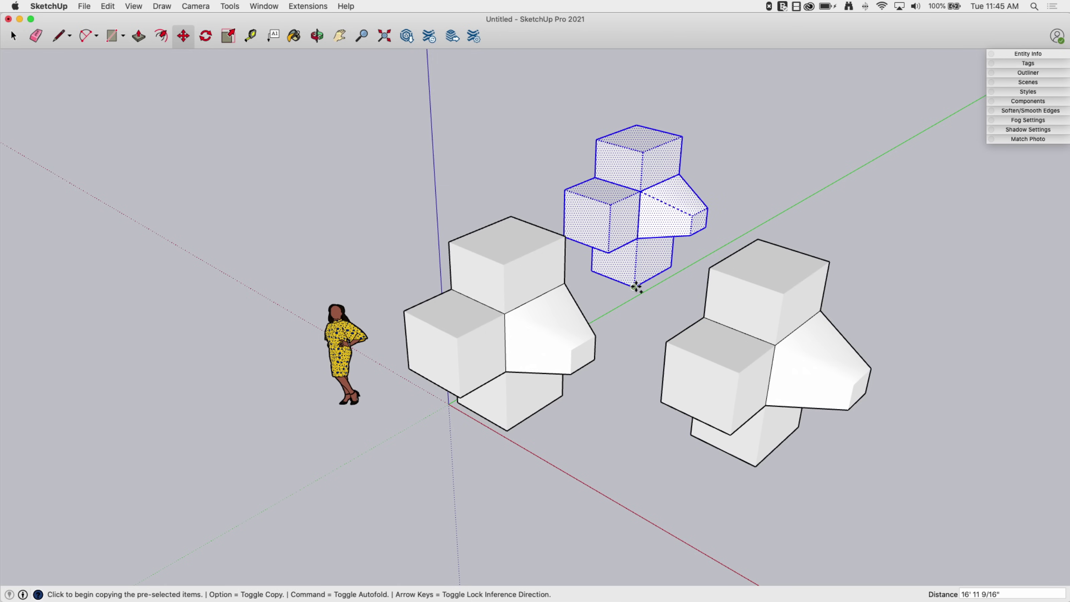
pyautogui.click(634, 286)
pyautogui.click(366, 284)
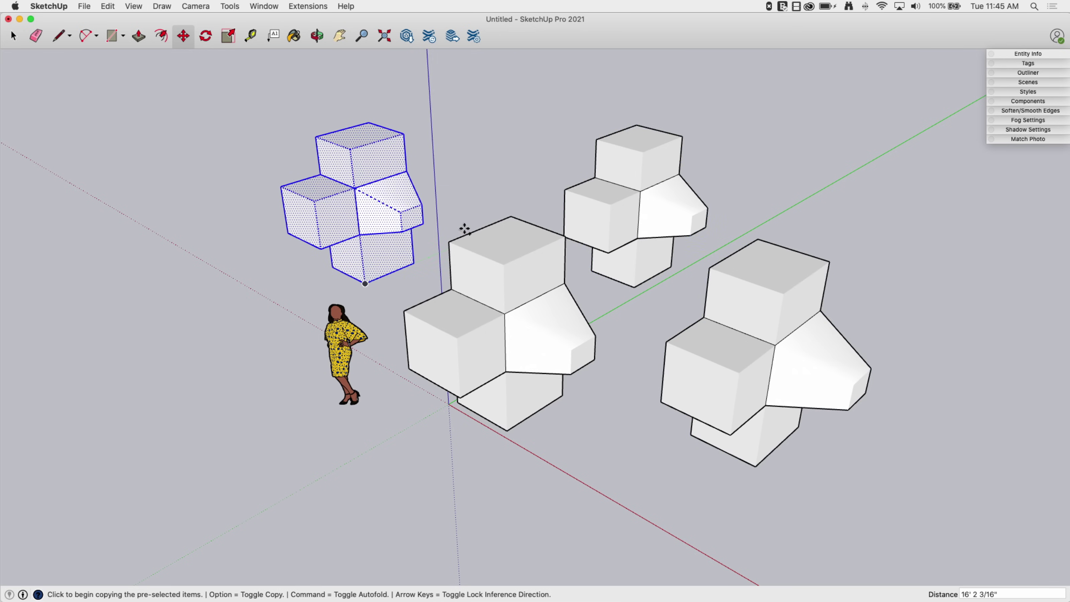
pyautogui.moveTo(621, 291); pyautogui.dragTo(594, 323, button='middle')
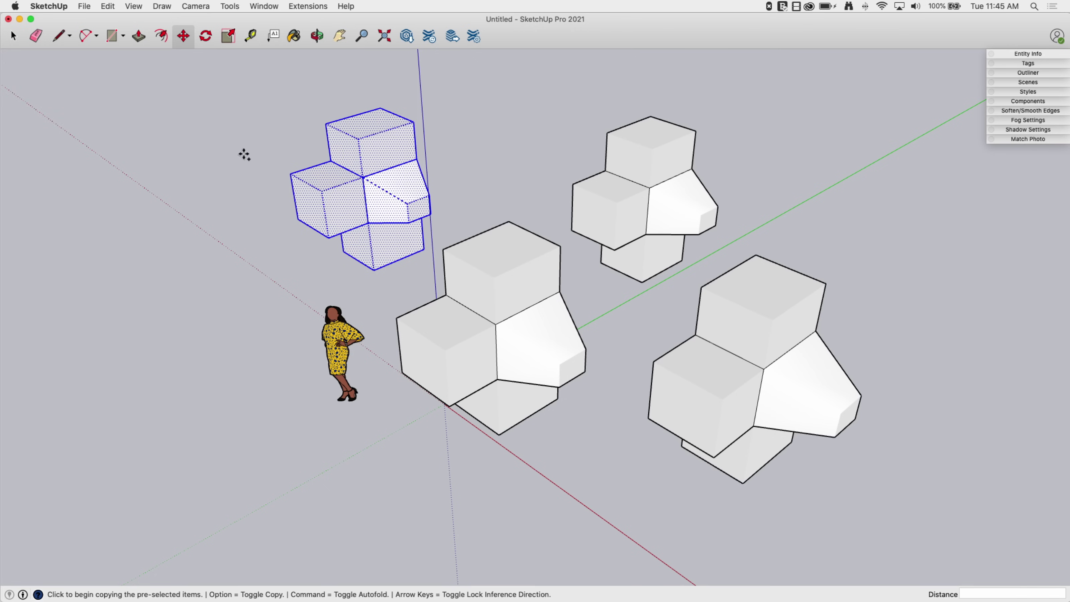
pyautogui.scroll(-3, 502, 329)
pyautogui.moveTo(501, 328); pyautogui.dragTo(543, 326, button='middle')
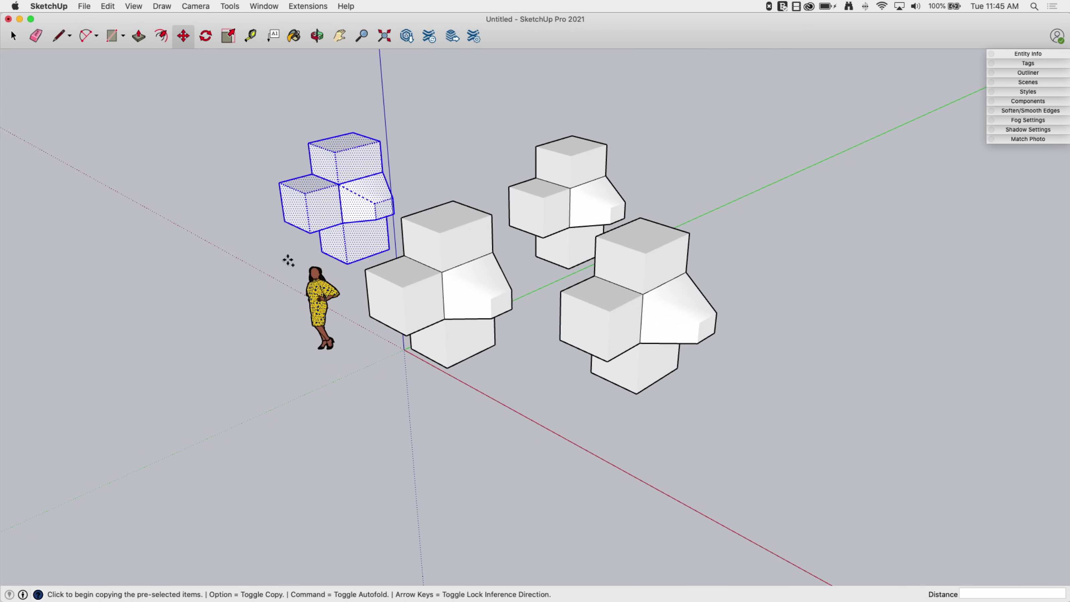
pyautogui.press('space')
pyautogui.click(235, 226)
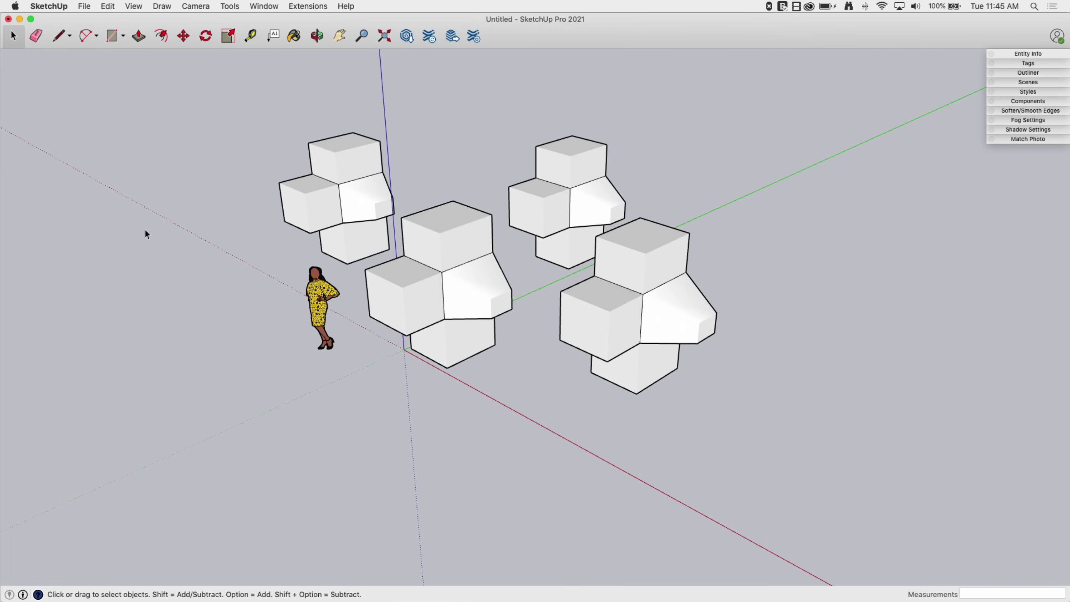
# - Draw a large floor rectangle on the ground to the right of the cross blocks
pyautogui.scroll(-3, 31, 194)
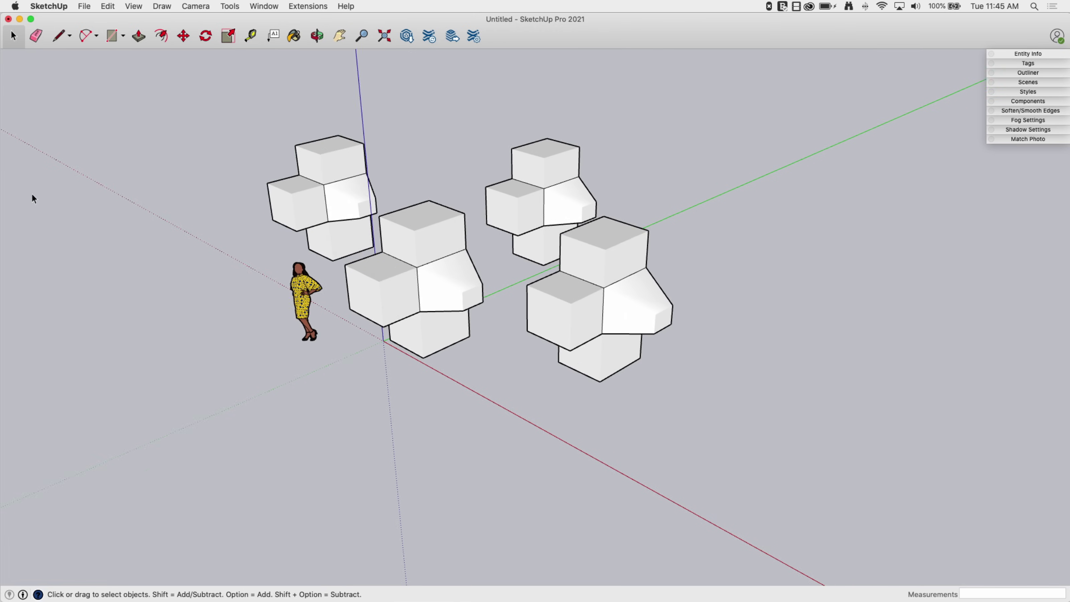
pyautogui.moveTo(31, 194); pyautogui.dragTo(81, 212, button='middle')
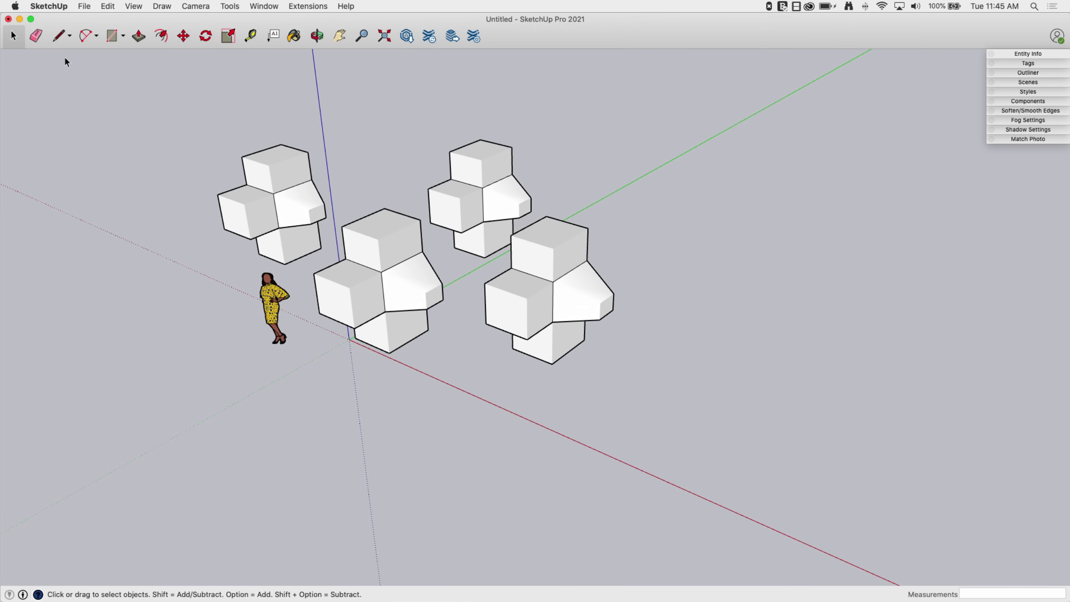
pyautogui.click(110, 37)
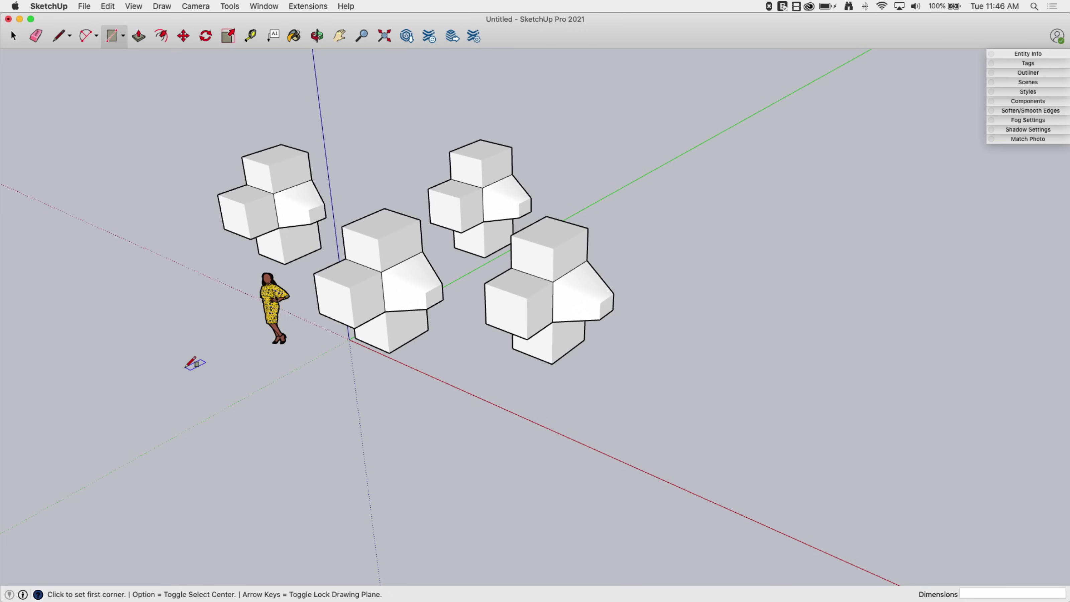
pyautogui.scroll(-1, 126, 349)
pyautogui.moveTo(429, 446); pyautogui.dragTo(452, 451, button='middle')
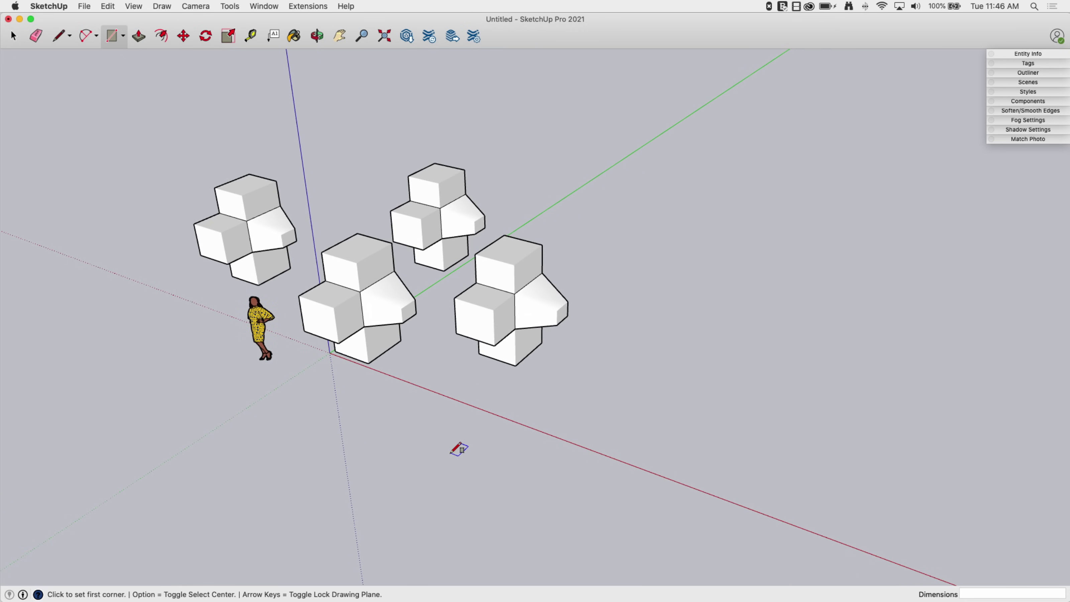
pyautogui.click(569, 431)
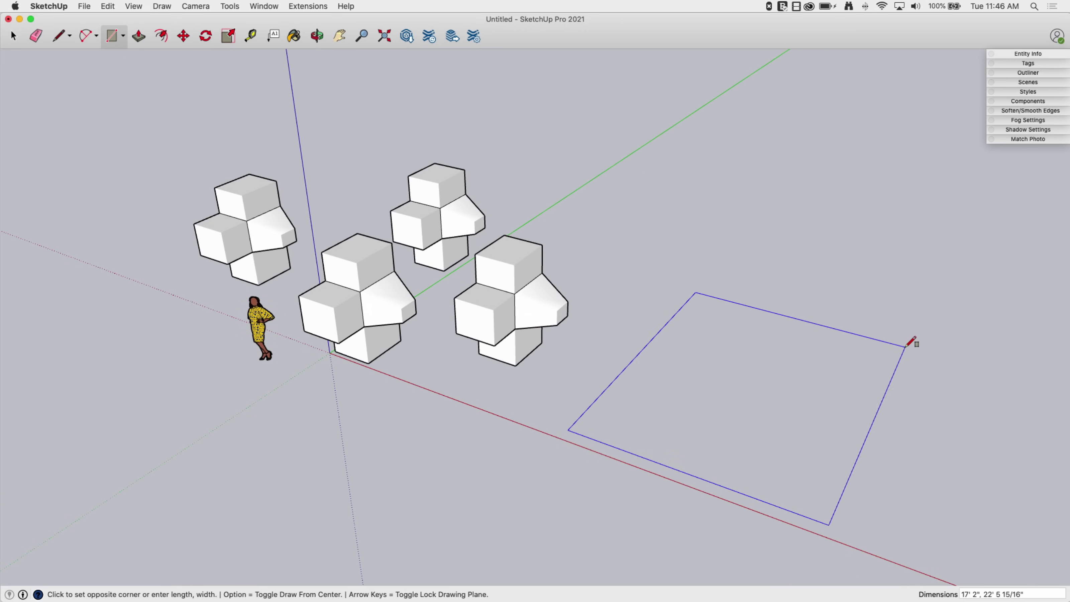
pyautogui.click(906, 346)
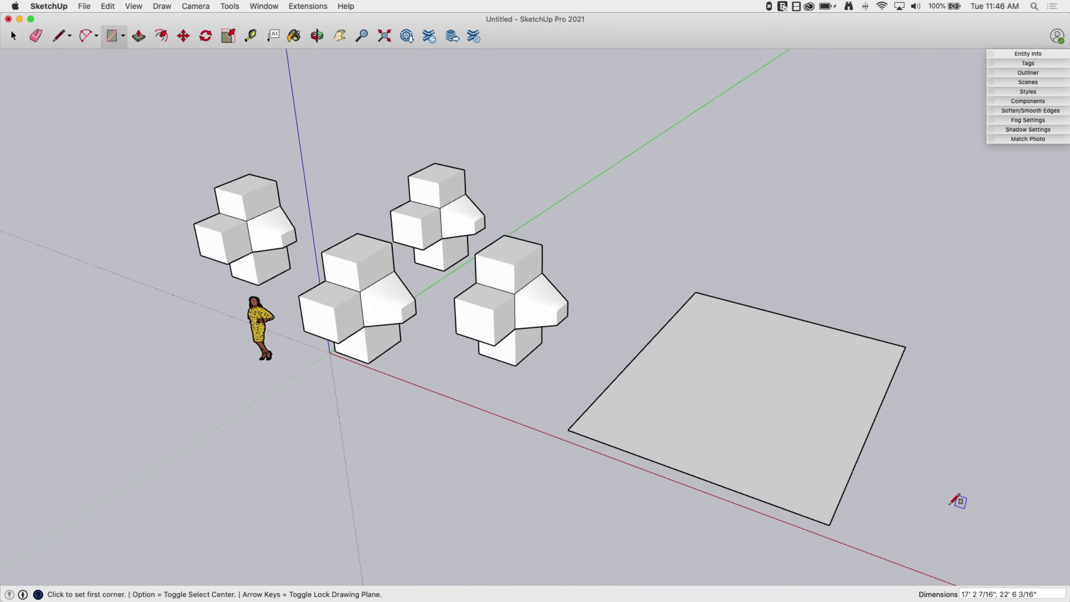
pyautogui.moveTo(901, 493); pyautogui.dragTo(839, 476, button='middle')
pyautogui.moveTo(628, 242)
pyautogui.mouseDown(button='middle')
pyautogui.moveTo(662, 428)
pyautogui.moveTo(634, 312)
pyautogui.mouseUp(button='middle')
pyautogui.scroll(4, 642, 441)
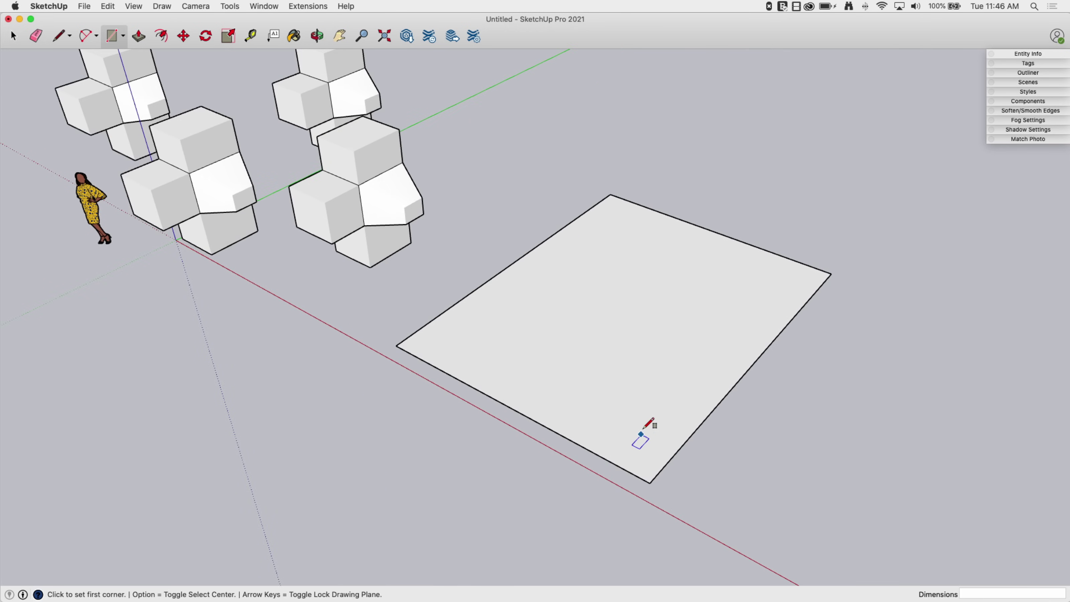
pyautogui.moveTo(561, 250); pyautogui.dragTo(611, 325, button='middle')
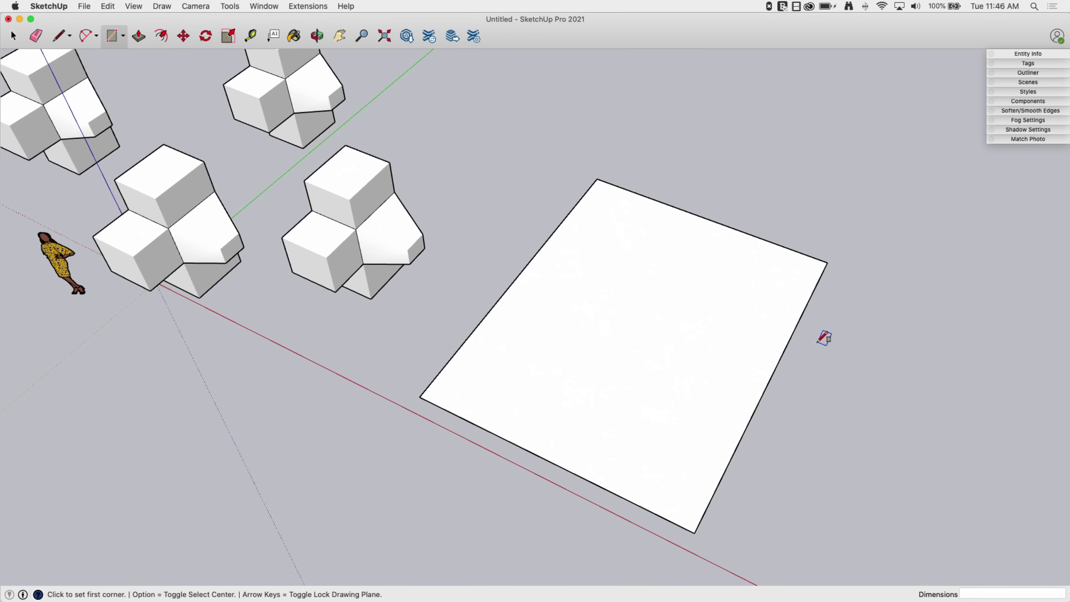
pyautogui.moveTo(673, 323); pyautogui.dragTo(636, 314, button='middle')
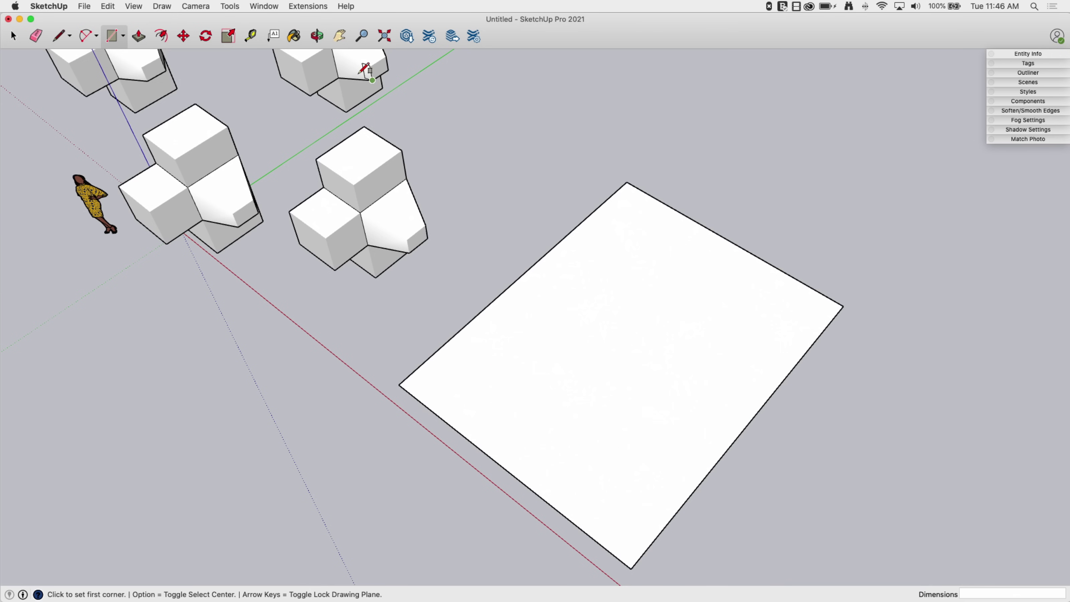
pyautogui.click(162, 37)
# - Offset the floor face's edge inward and Push/Pull the outer ring up 8' 2 7/8"
pyautogui.moveTo(657, 387); pyautogui.dragTo(716, 354, button='middle')
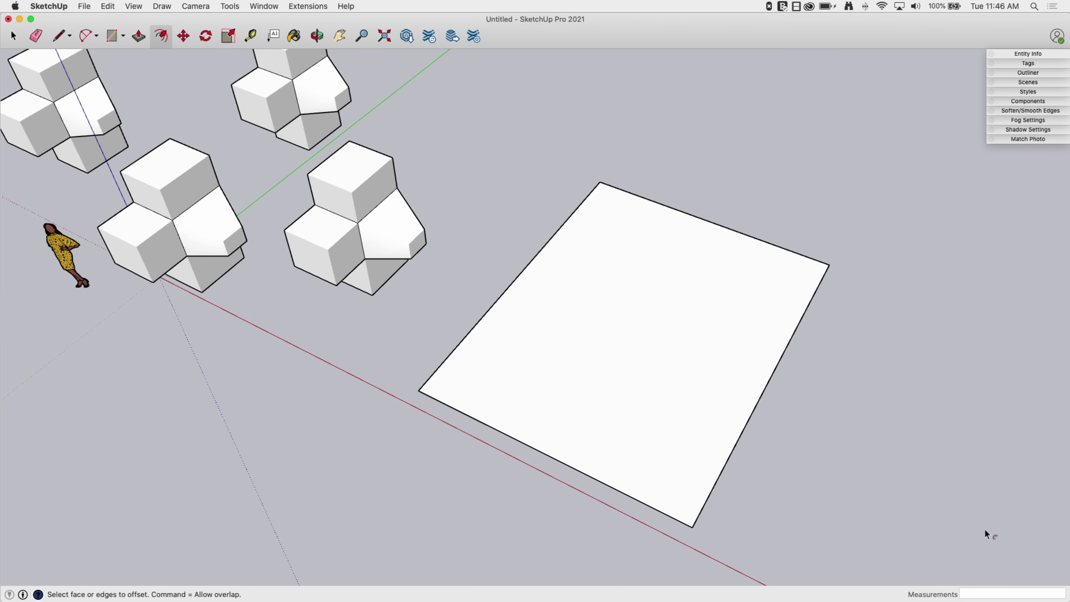
pyautogui.click(546, 243)
pyautogui.click(556, 248)
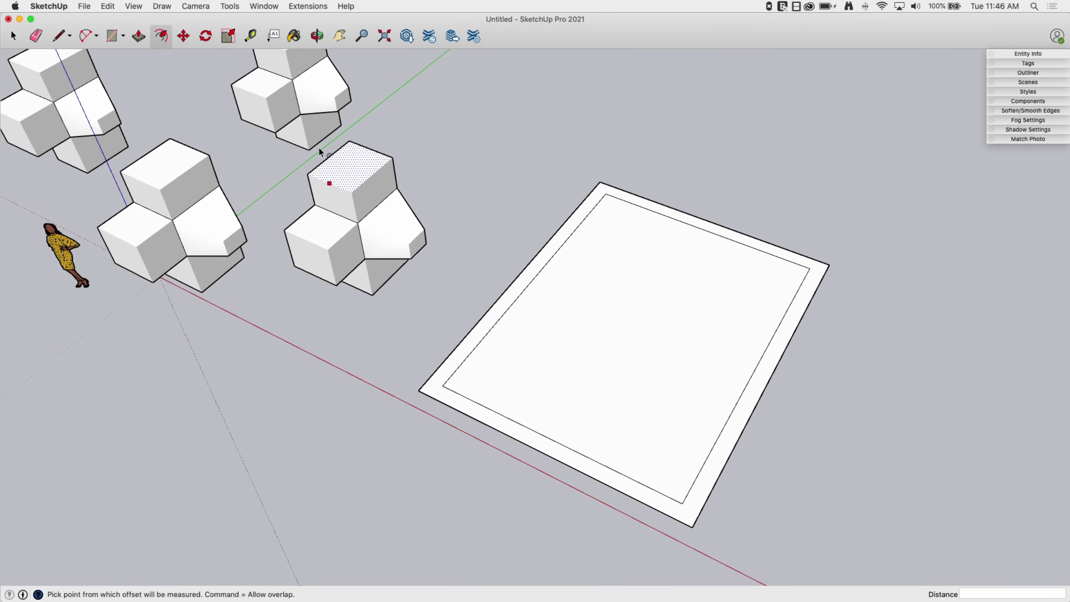
pyautogui.press('p')
pyautogui.click(550, 244)
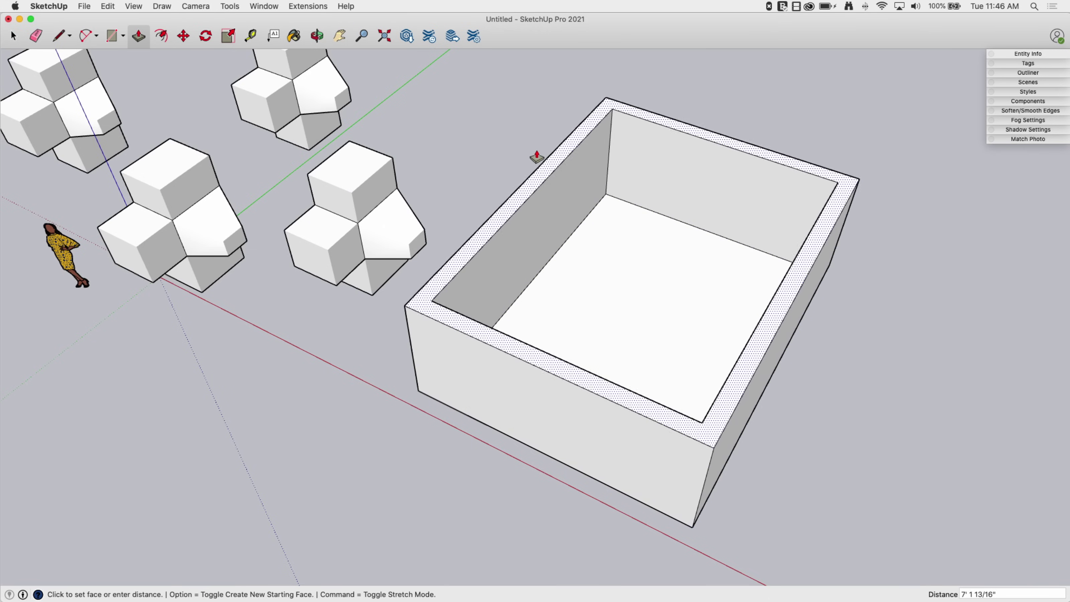
pyautogui.click(534, 149)
pyautogui.moveTo(534, 149); pyautogui.dragTo(552, 291, button='middle')
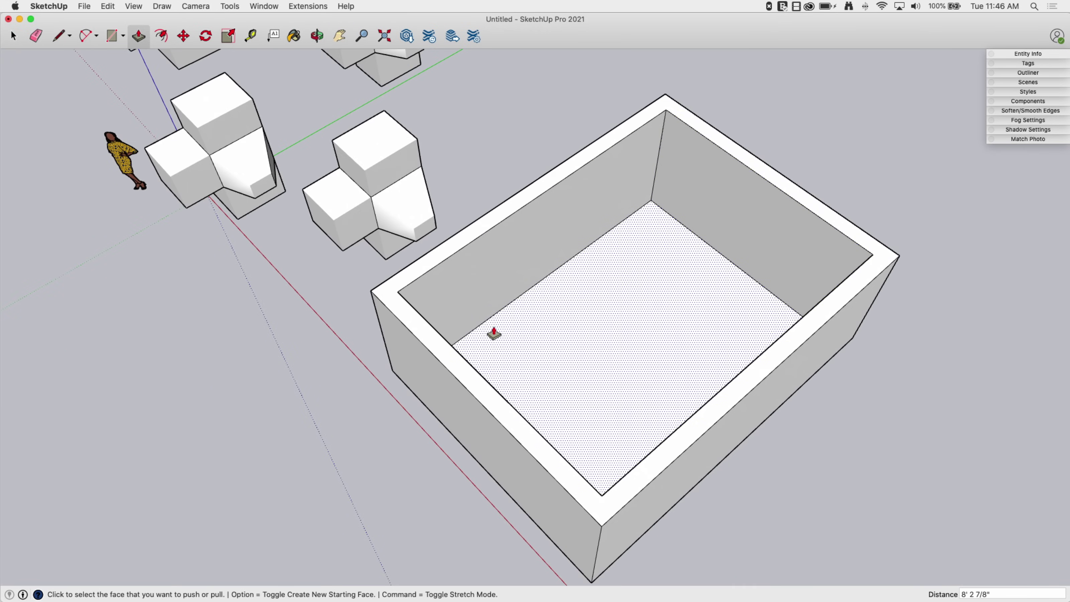
pyautogui.moveTo(496, 311); pyautogui.dragTo(595, 314, button='middle')
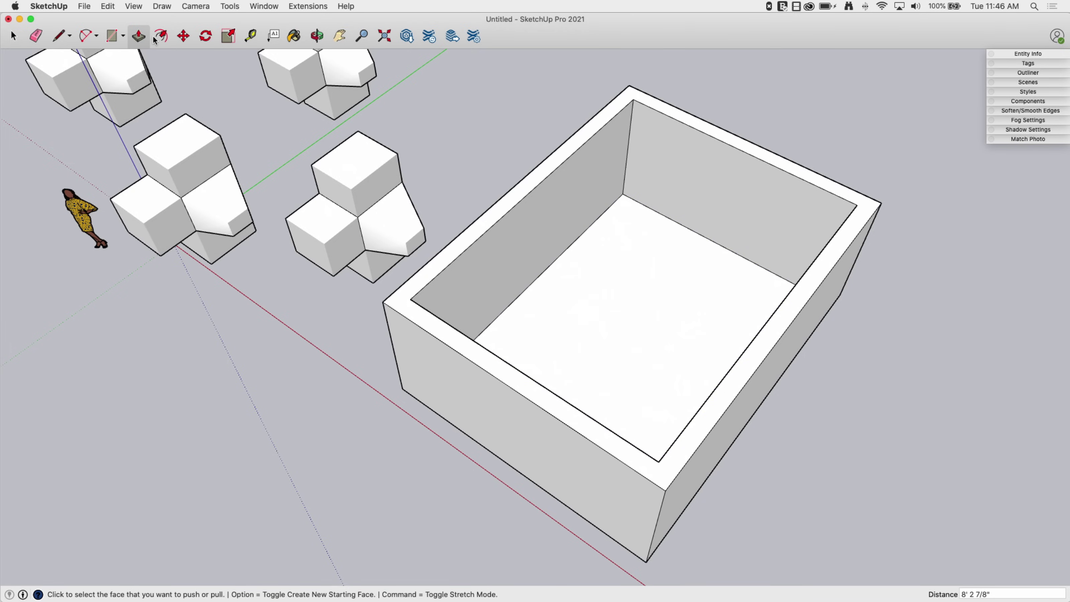
# - Draw a thin strip on the box floor and raise it to full wall height
pyautogui.click(115, 36)
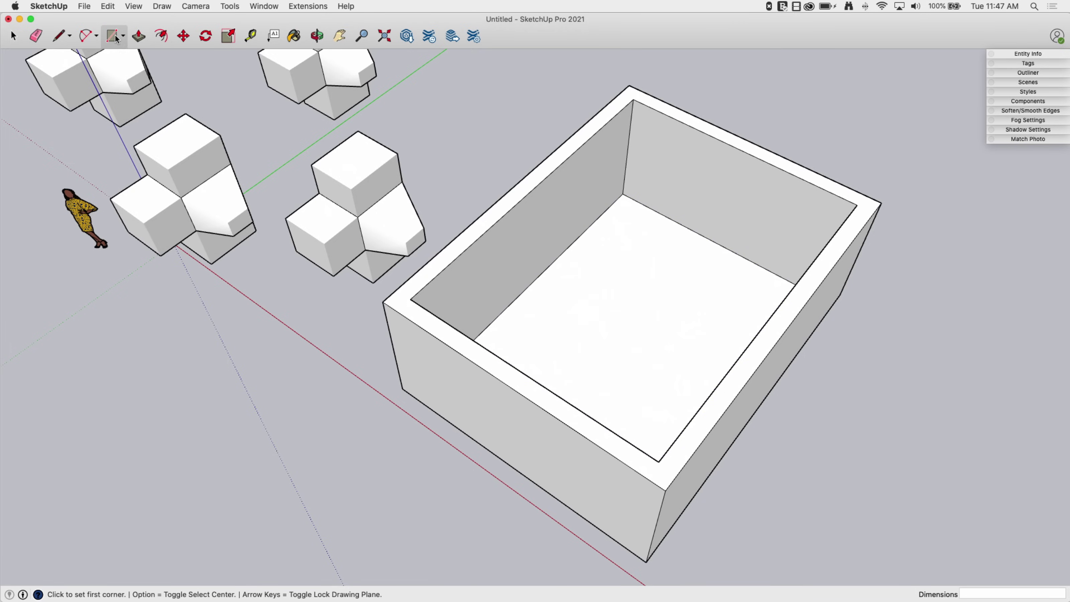
pyautogui.click(500, 314)
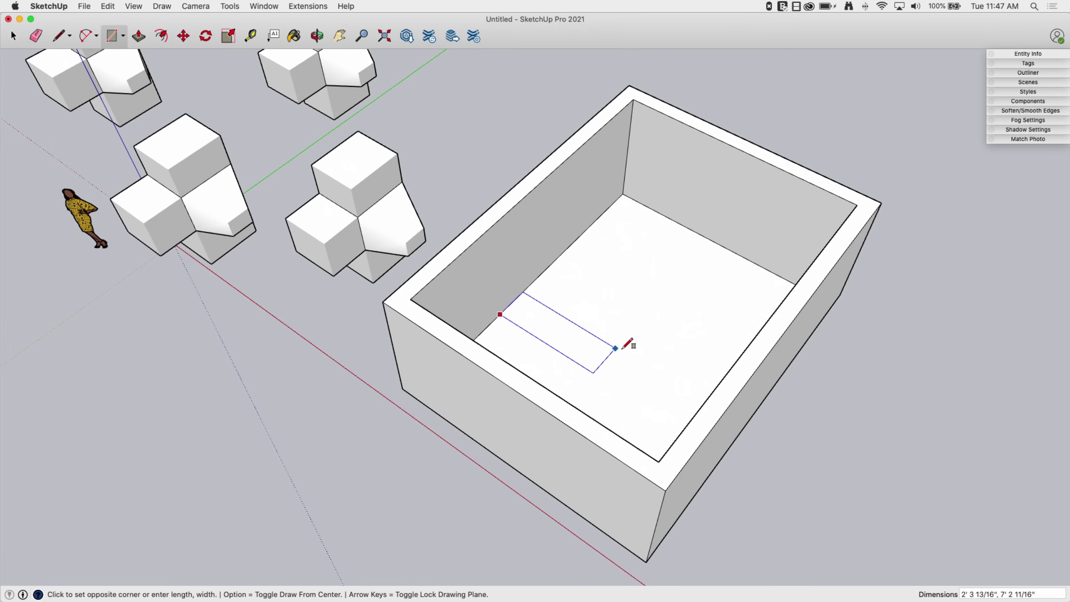
pyautogui.click(603, 363)
pyautogui.press('p')
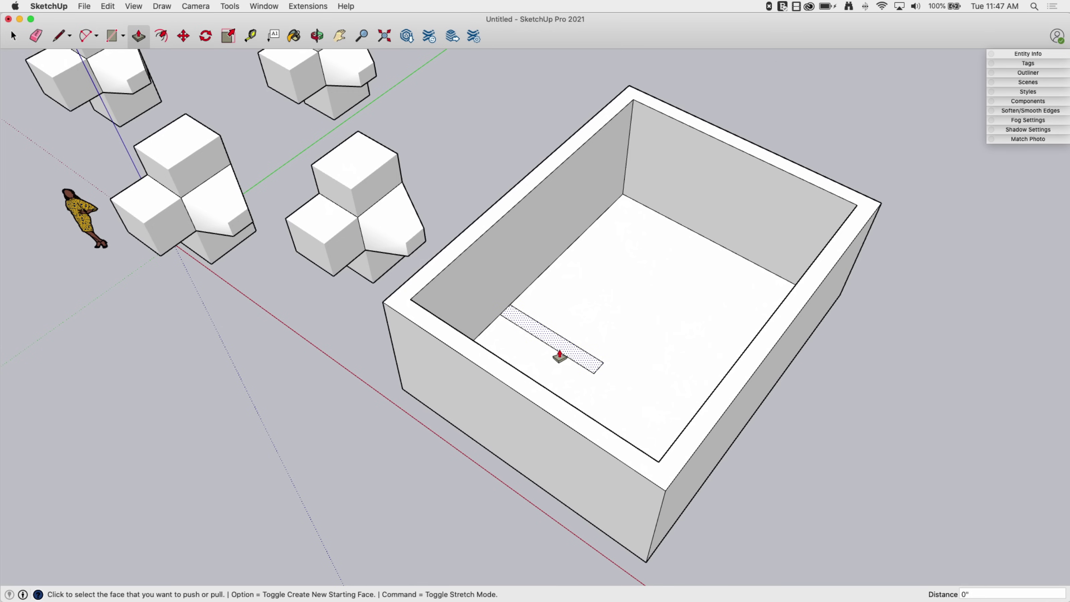
pyautogui.click(561, 352)
pyautogui.click(444, 273)
pyautogui.moveTo(614, 287); pyautogui.dragTo(554, 373, button='middle')
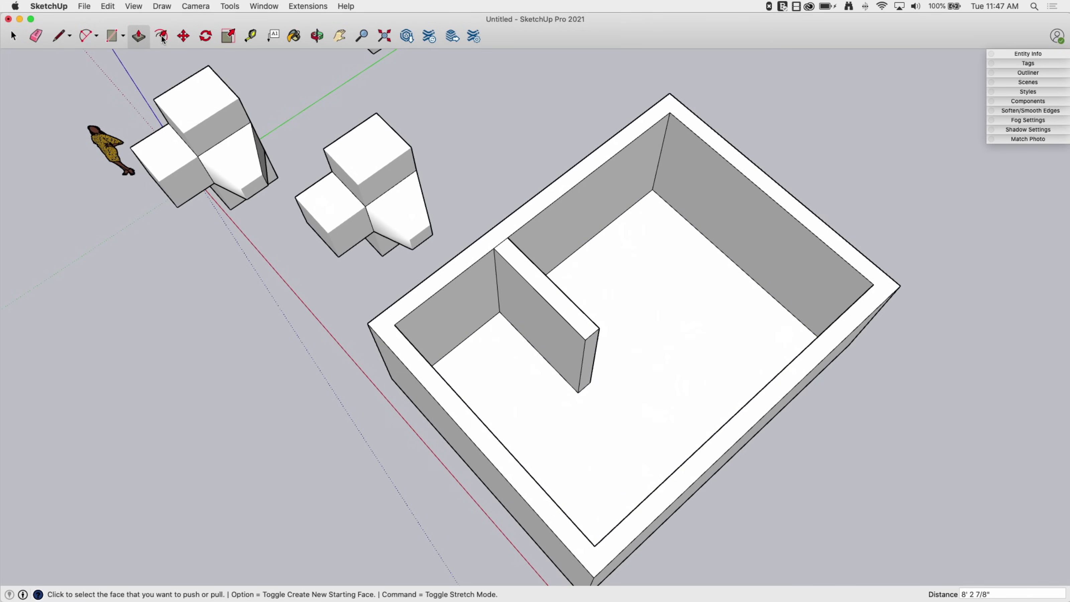
# - Draw a second thin strip and raise it into another full-height partition wall
pyautogui.click(111, 36)
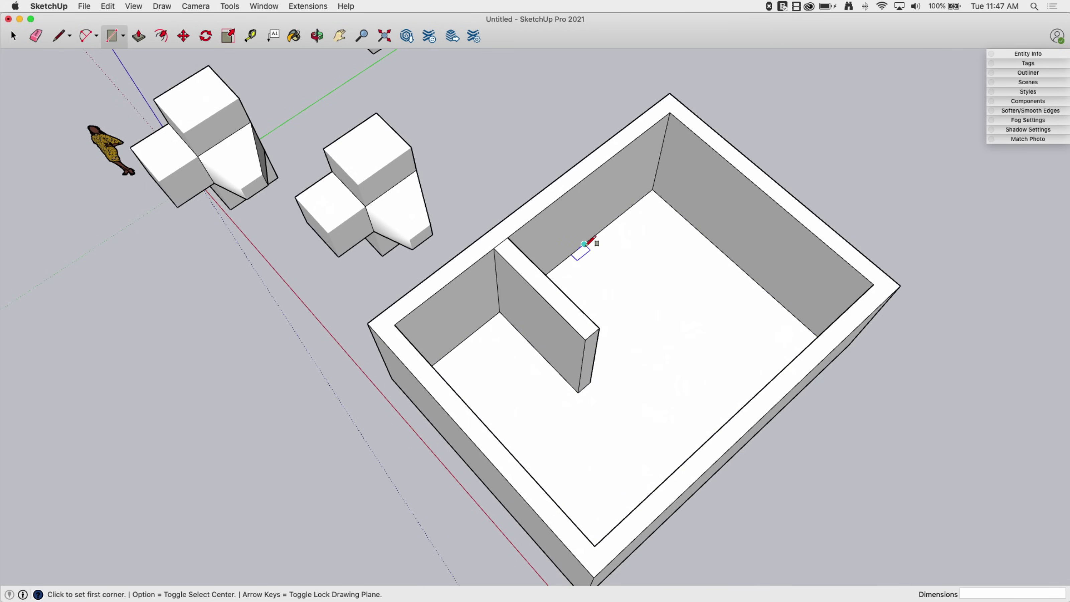
pyautogui.click(576, 250)
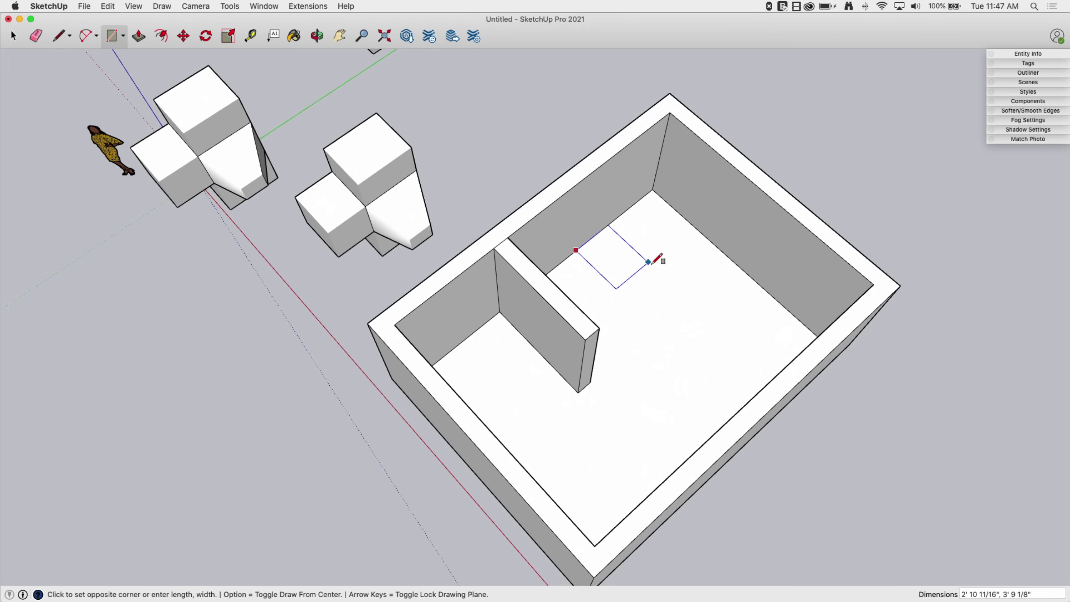
pyautogui.click(733, 382)
pyautogui.press('p')
pyautogui.click(597, 268)
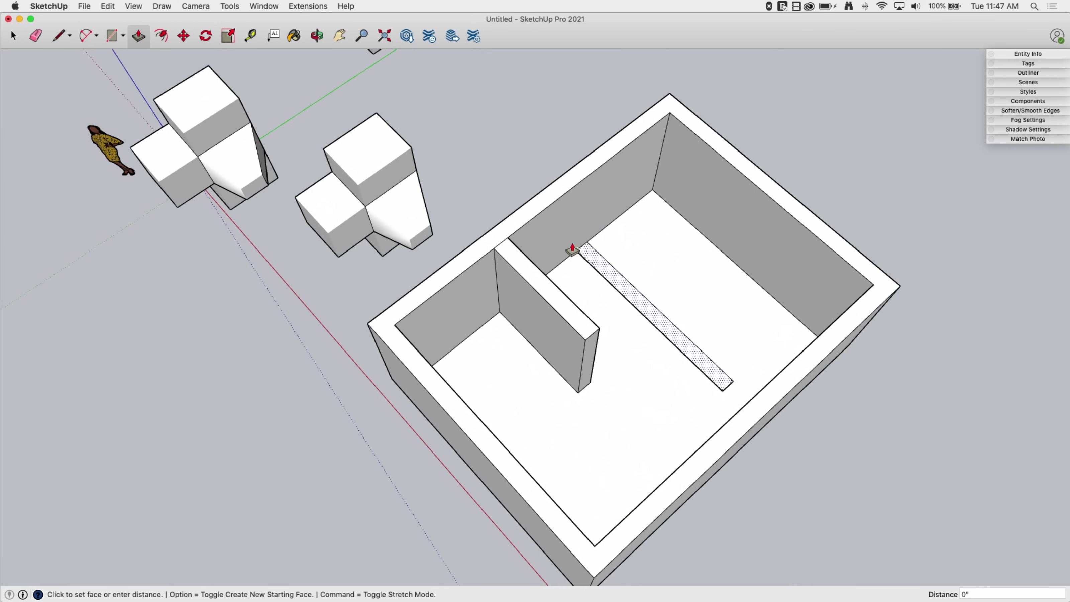
pyautogui.click(532, 215)
pyautogui.moveTo(532, 215); pyautogui.dragTo(782, 121, button='middle')
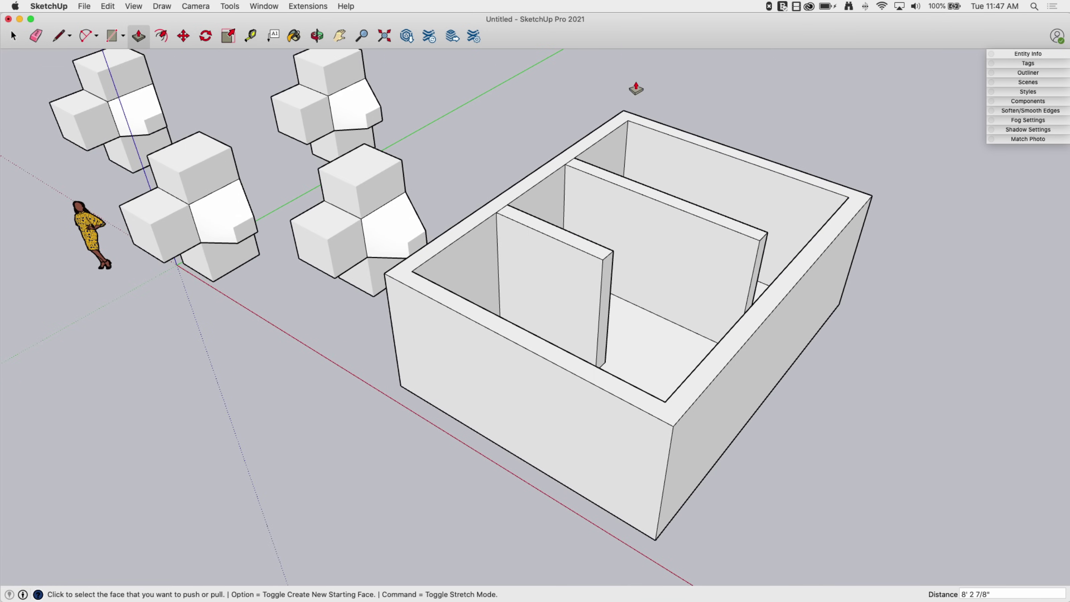
pyautogui.moveTo(638, 89); pyautogui.dragTo(561, 71, button='middle')
pyautogui.scroll(-3, 794, 160)
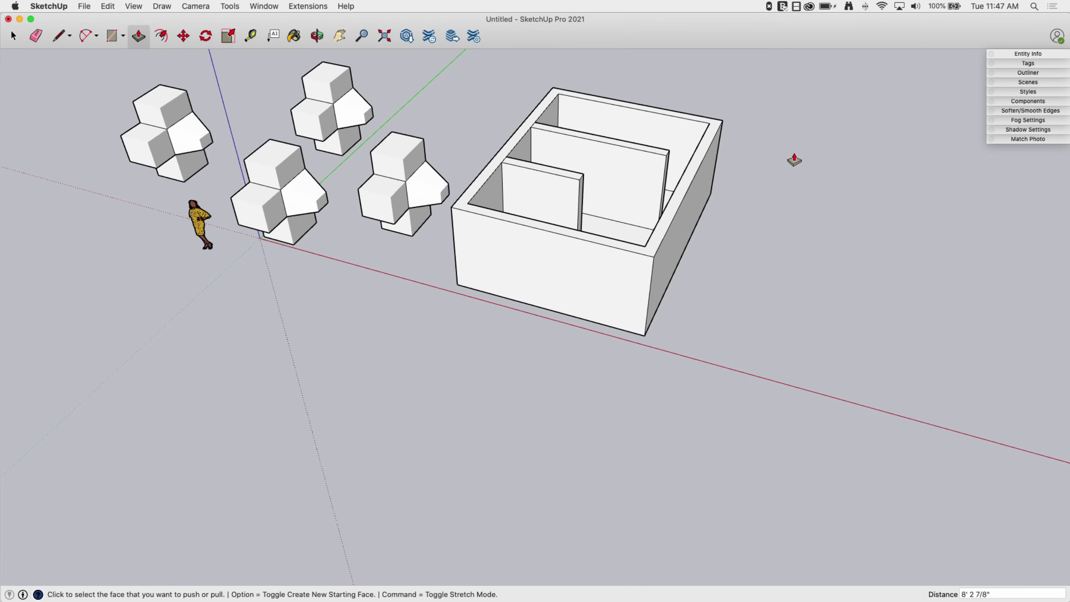
pyautogui.moveTo(794, 160); pyautogui.dragTo(685, 220, button='middle')
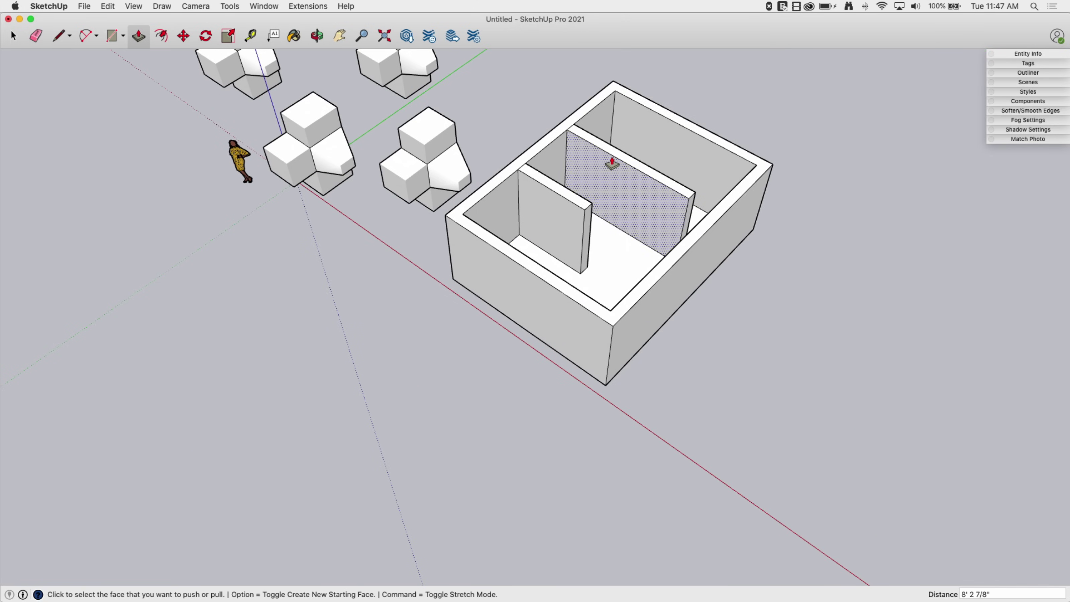
pyautogui.moveTo(587, 155); pyautogui.dragTo(616, 168, button='middle')
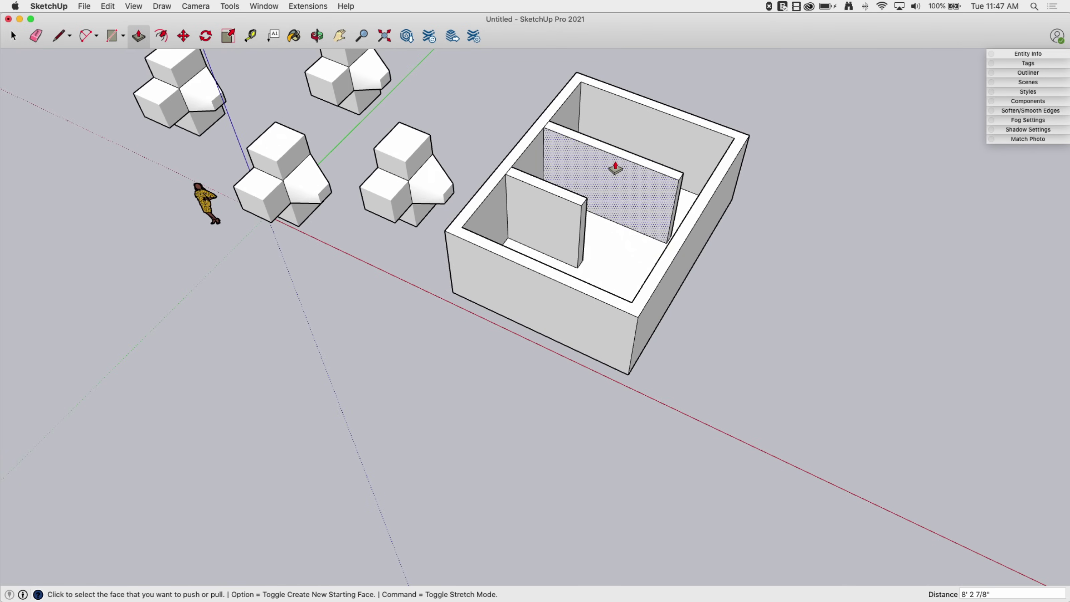
pyautogui.moveTo(817, 191); pyautogui.dragTo(787, 105, button='middle')
pyautogui.moveTo(836, 132); pyautogui.dragTo(866, 139, button='middle')
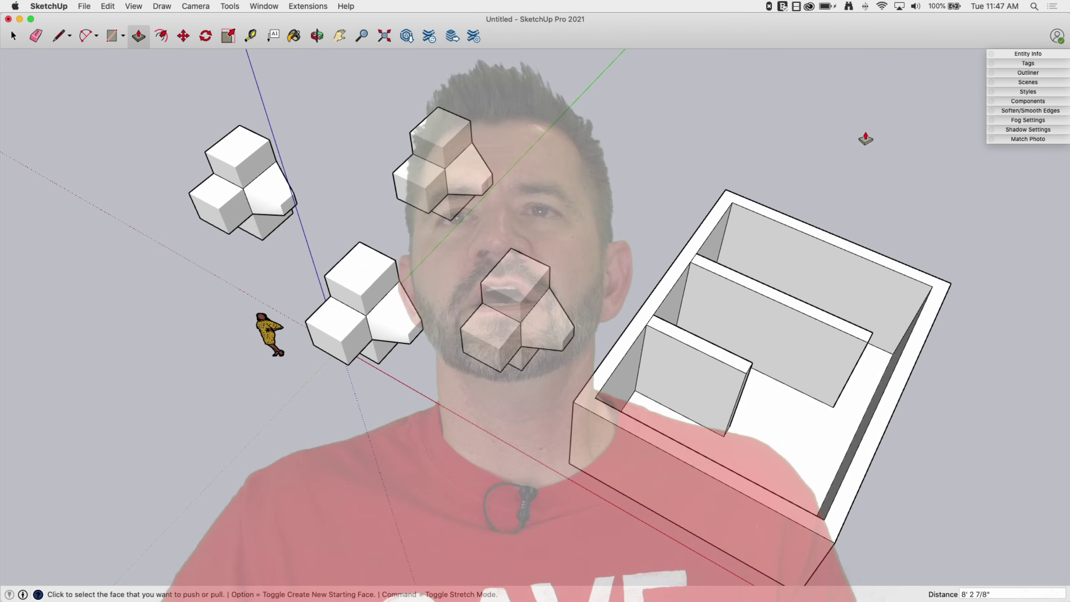